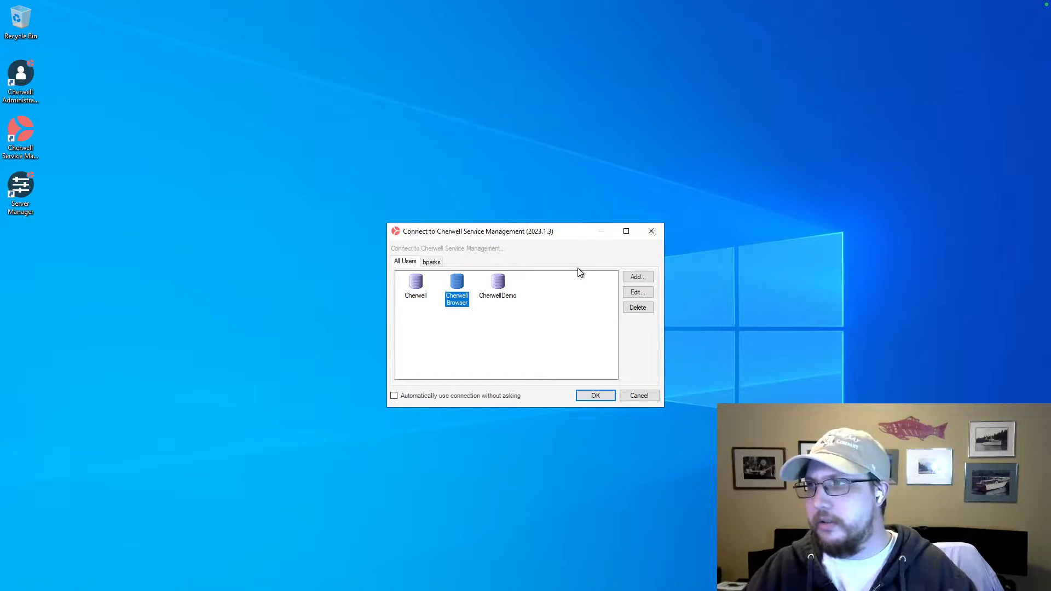
Dismiss the Cherwell connection dialog and open the Windows (C:) drive in File Explorer.
click(652, 232)
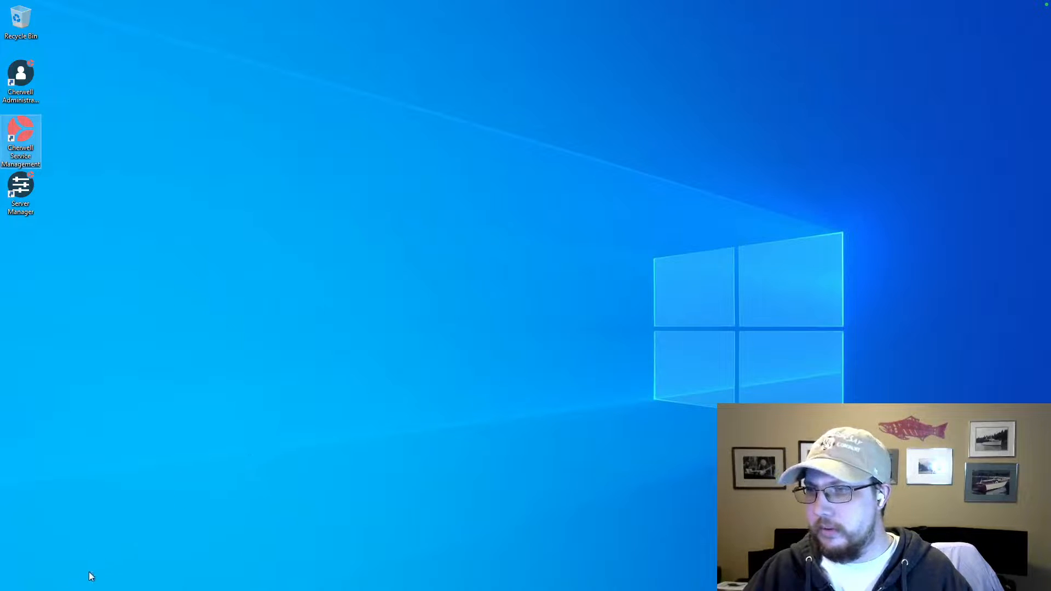
key(super)
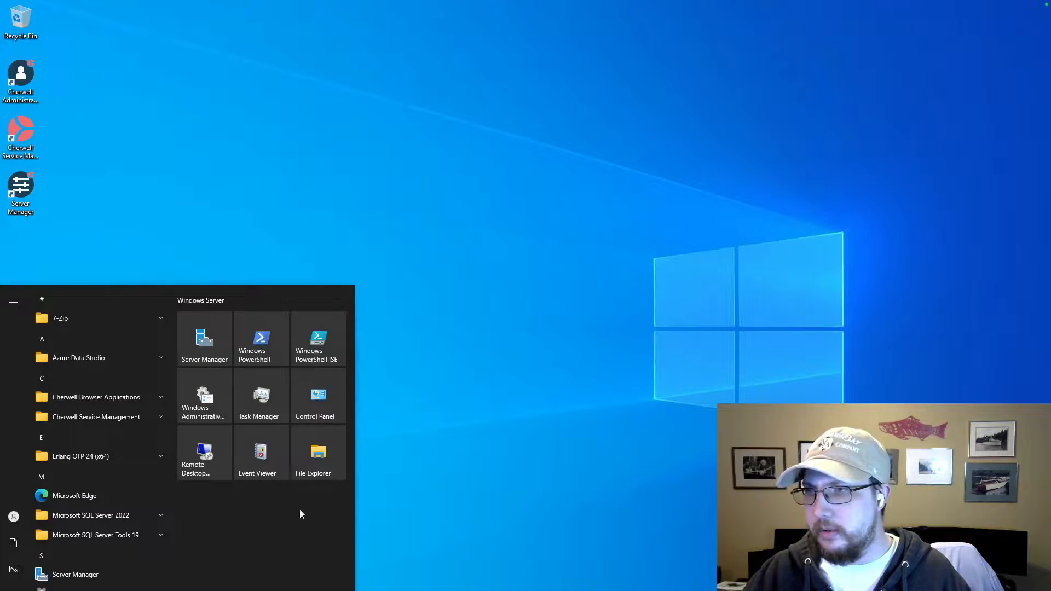
click(315, 459)
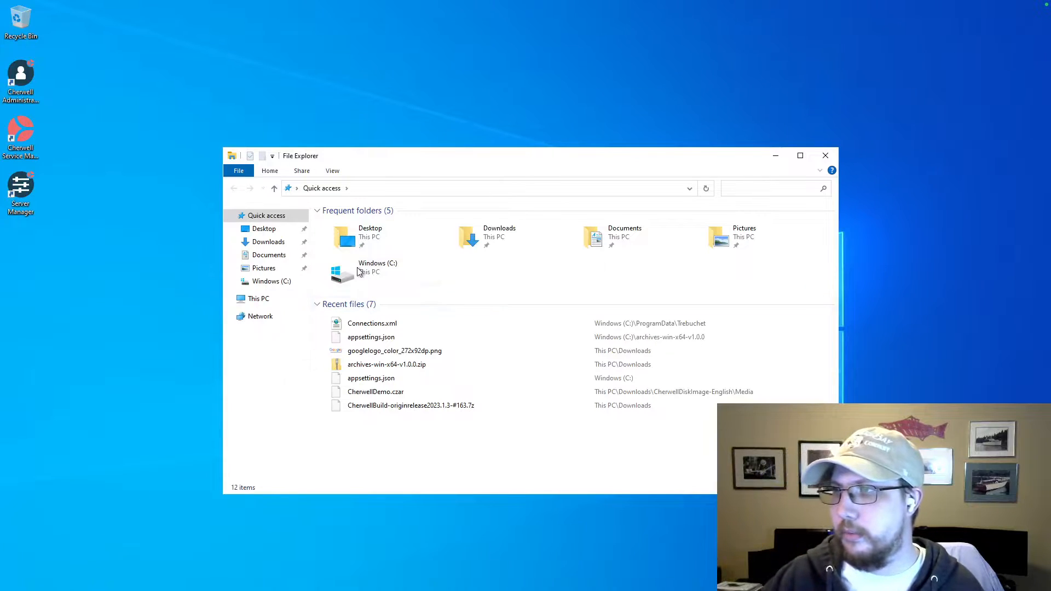
click(273, 286)
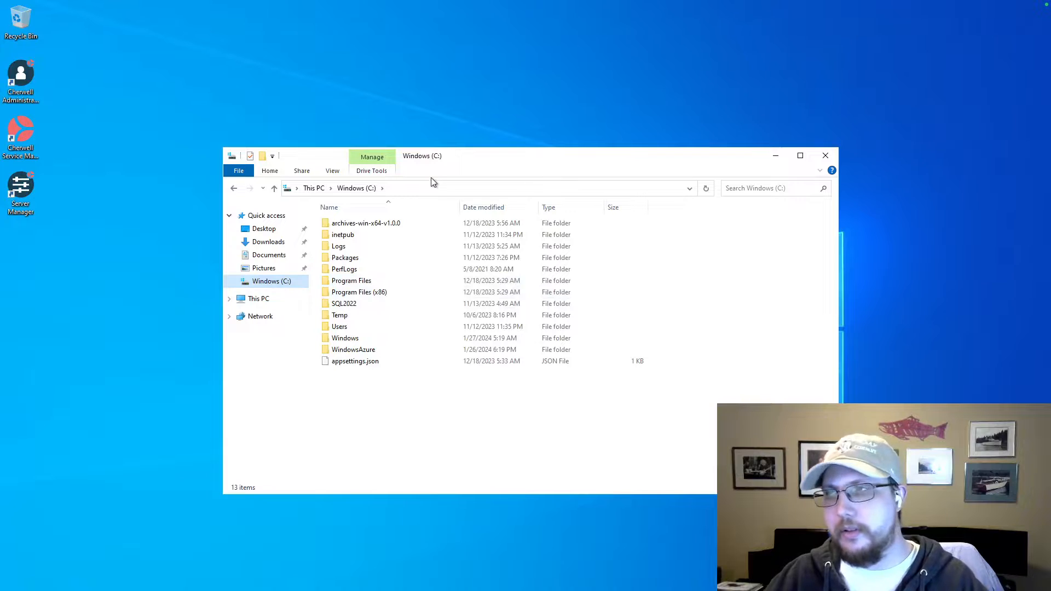
Set the folder options to show hidden files, folders, and drives.
click(334, 171)
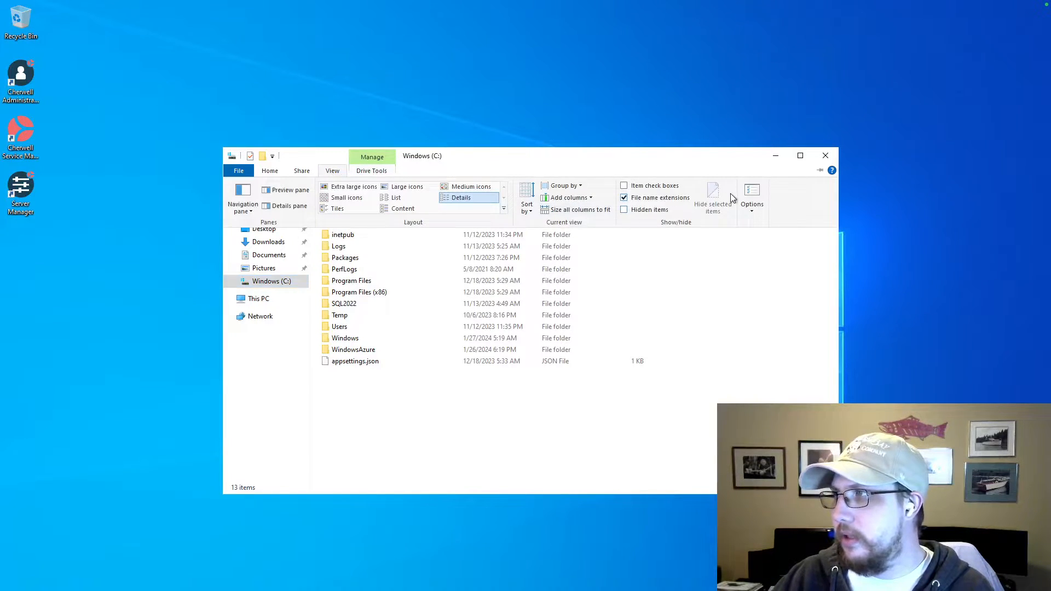
click(755, 195)
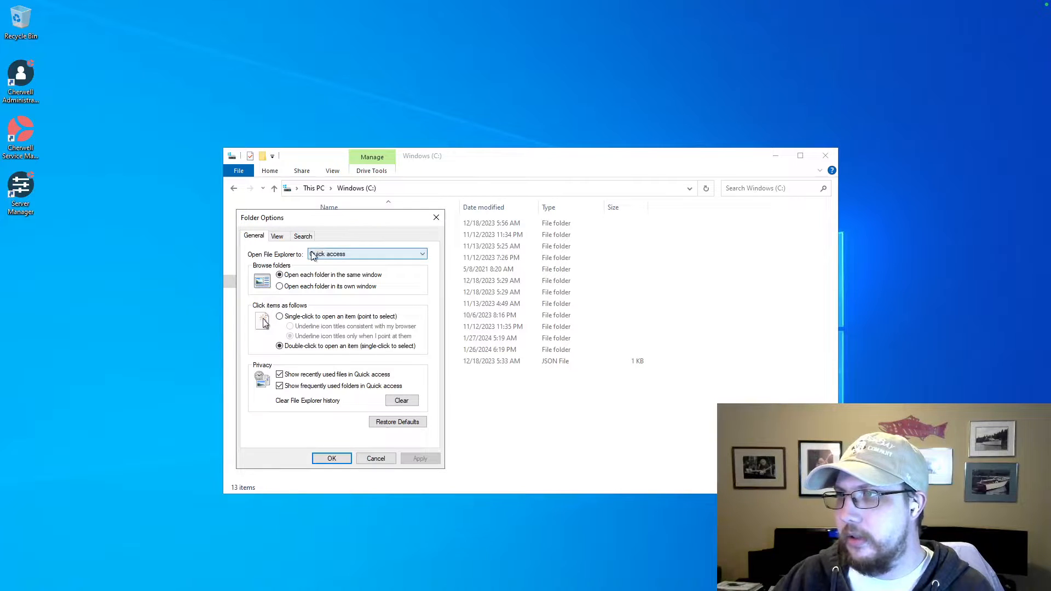
click(278, 238)
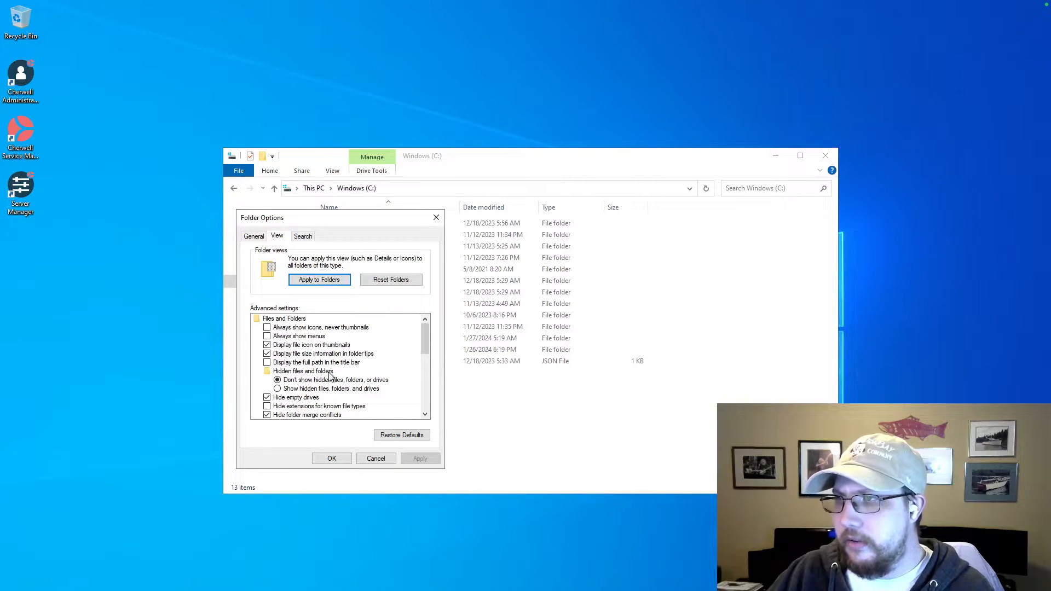
click(278, 389)
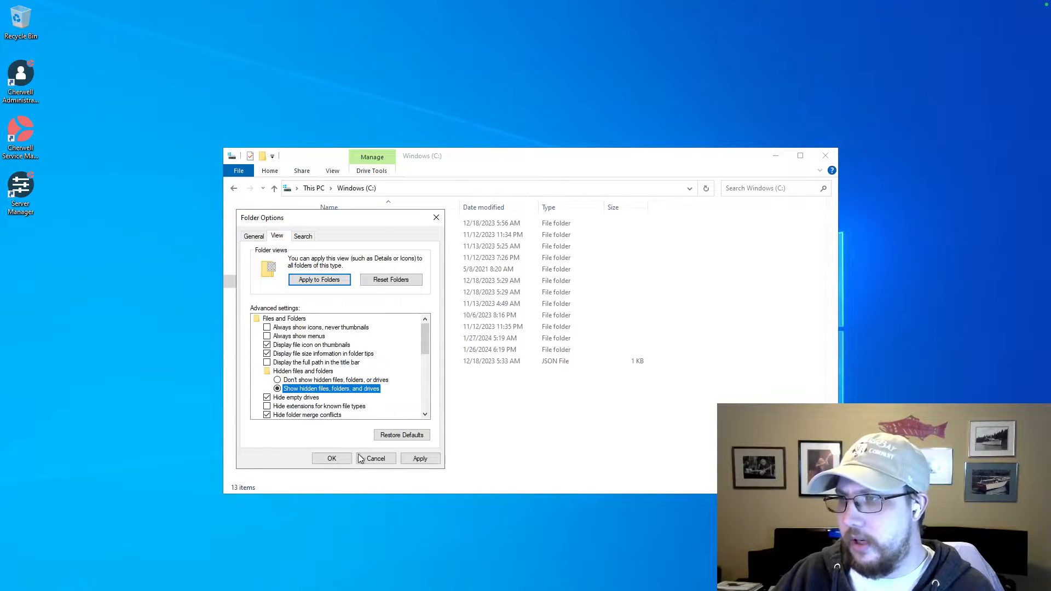
click(421, 459)
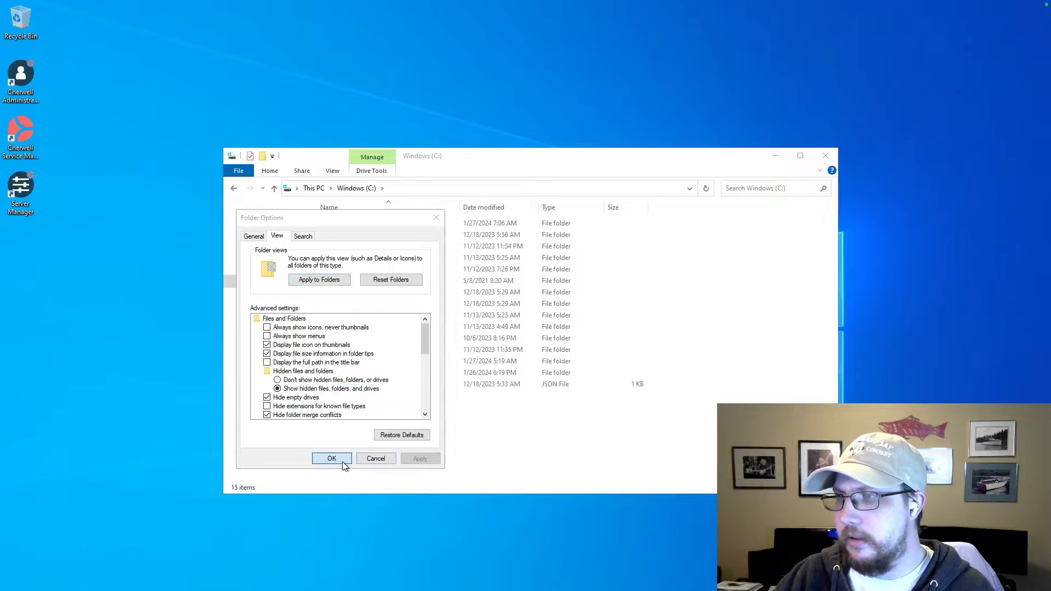
click(338, 459)
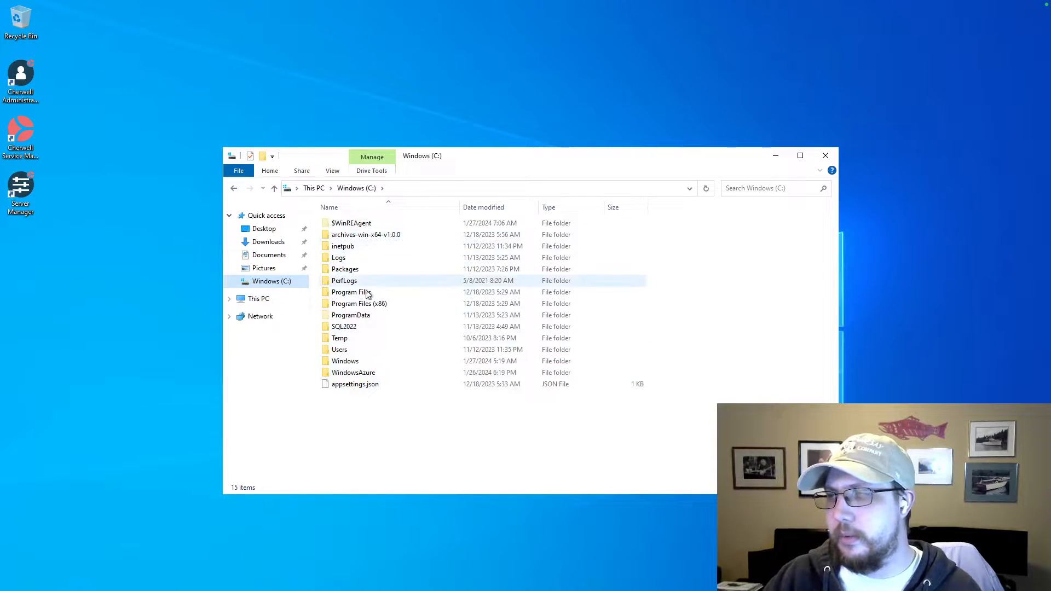
Browse to the Trebuchet folder inside ProgramData on the C: drive.
click(358, 226)
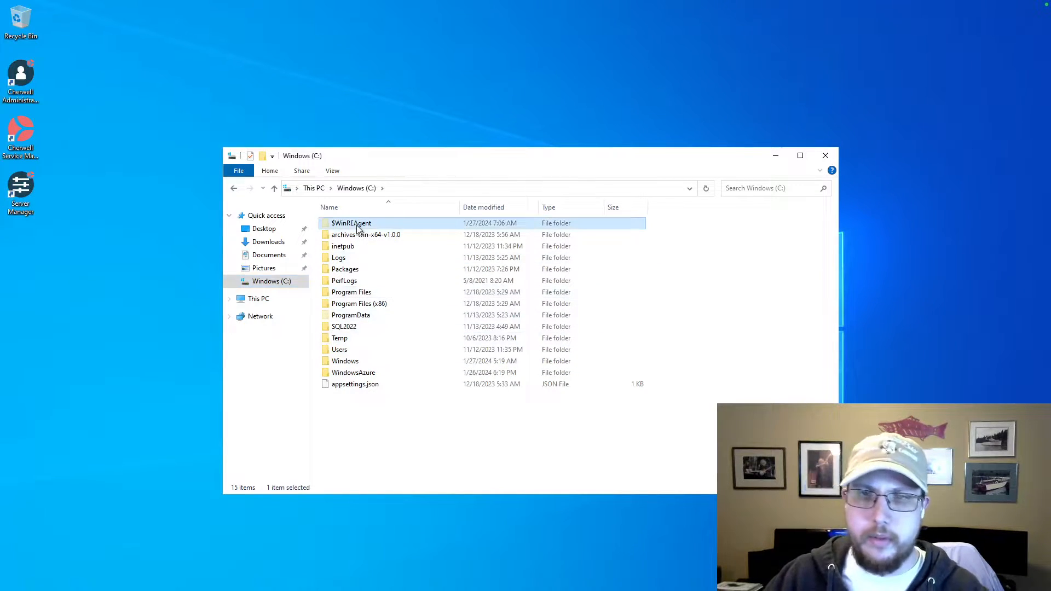
double_click(346, 318)
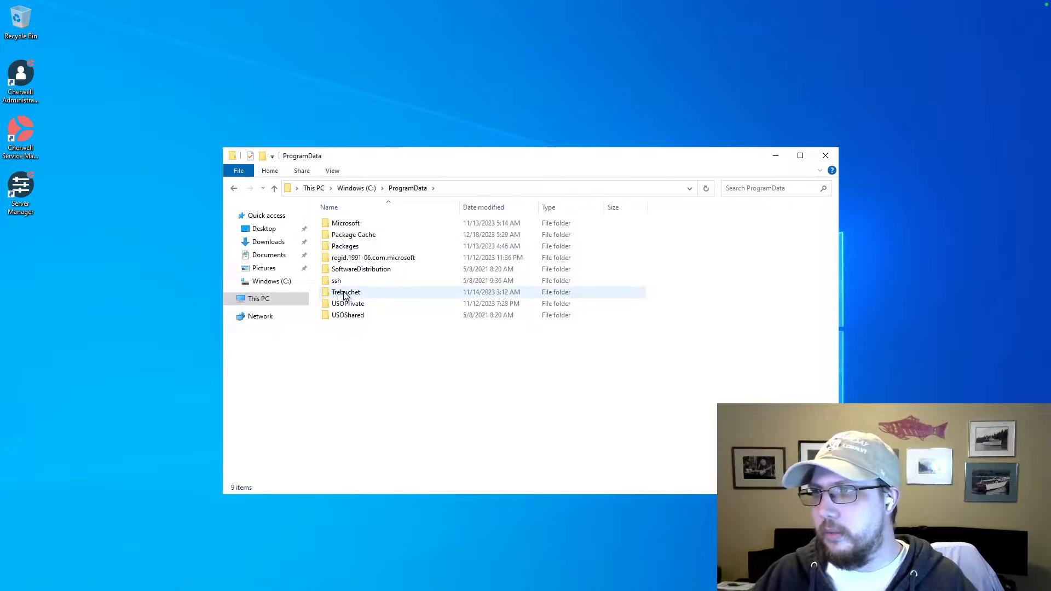
mouse_move(346, 295)
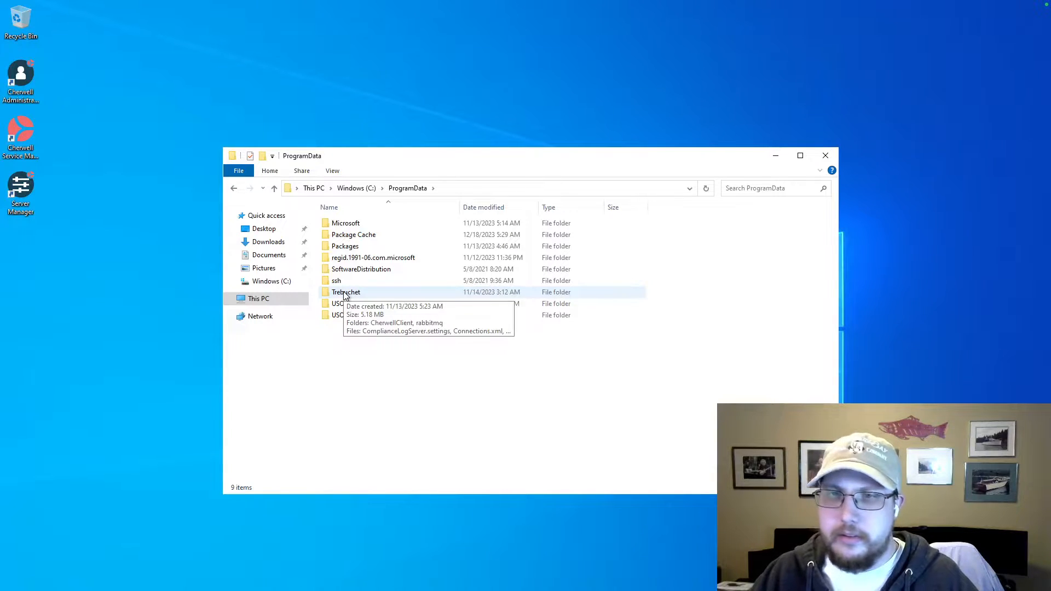
double_click(345, 293)
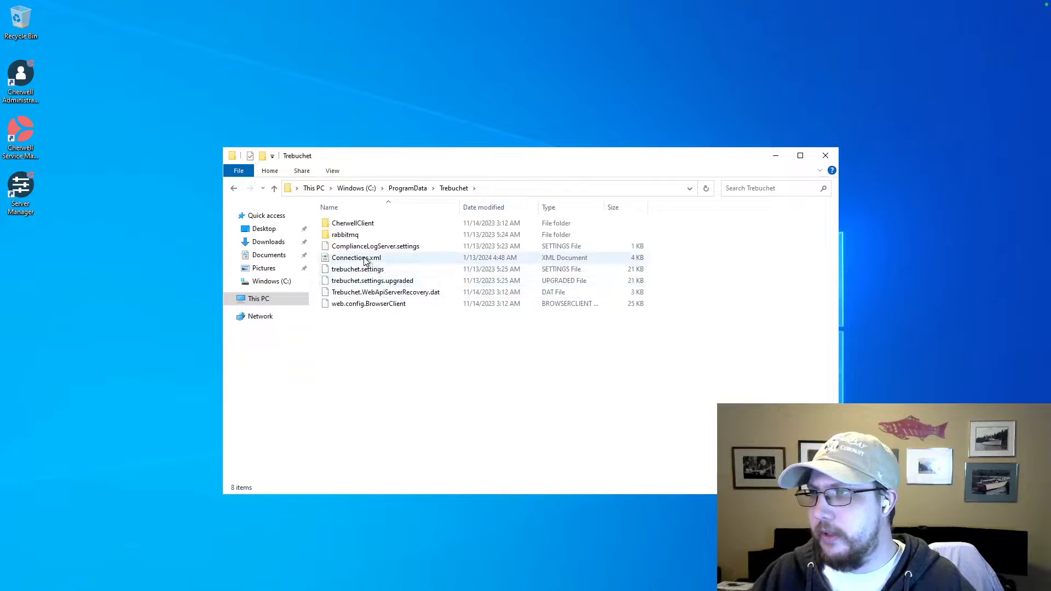
Open the Connections.xml file for editing in Notepad.
click(362, 258)
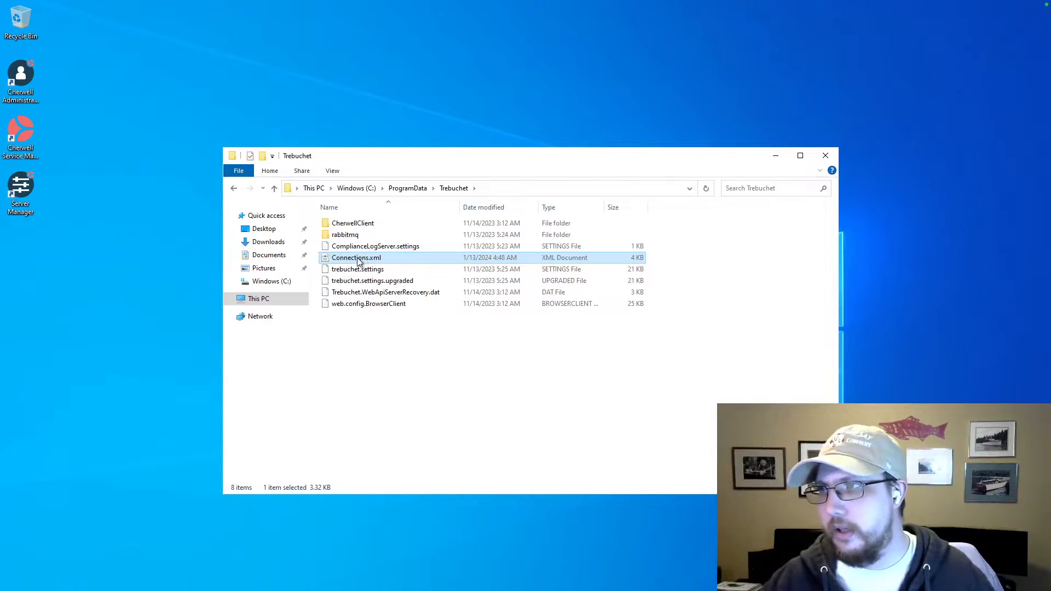
right_click(358, 259)
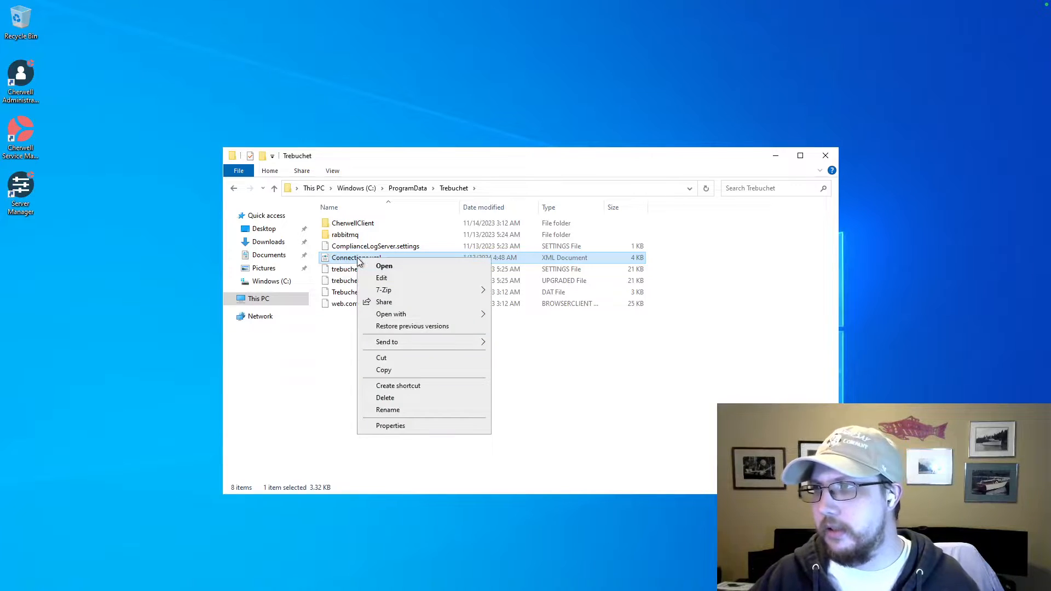
click(378, 280)
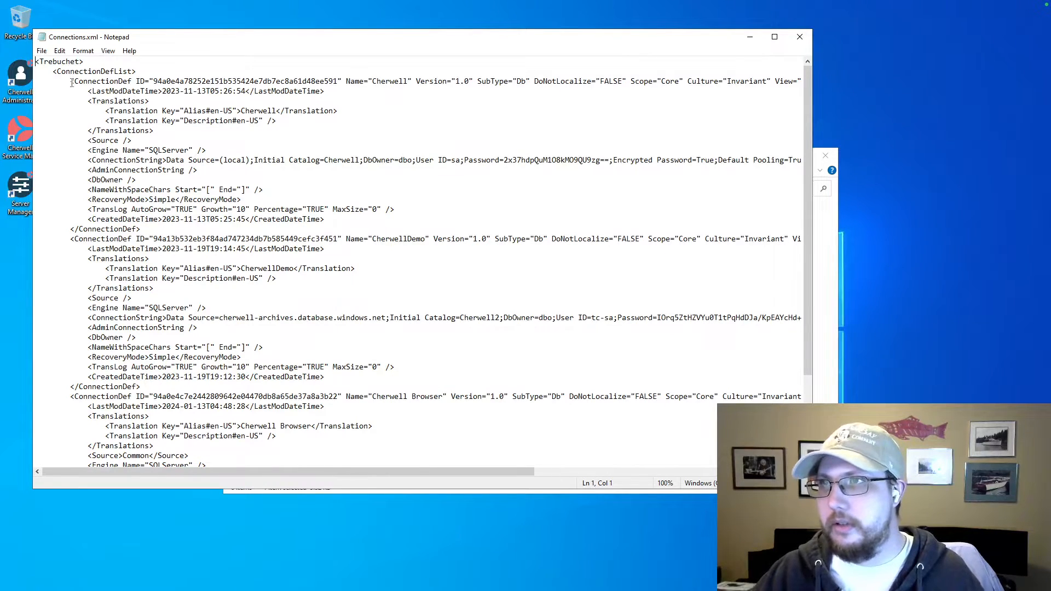
Examine the ConnectionDef entries for Cherwell, CherwellDemo and Cherwell Browser, and the ConnectionString element of the Cherwell entry.
drag(70, 81, 132, 81)
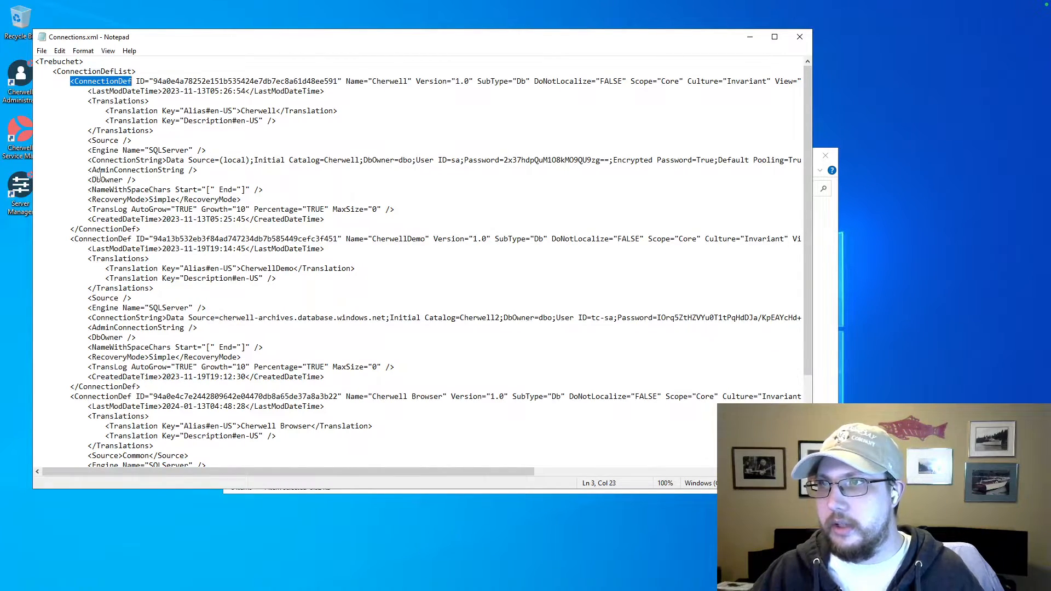
drag(70, 239, 134, 240)
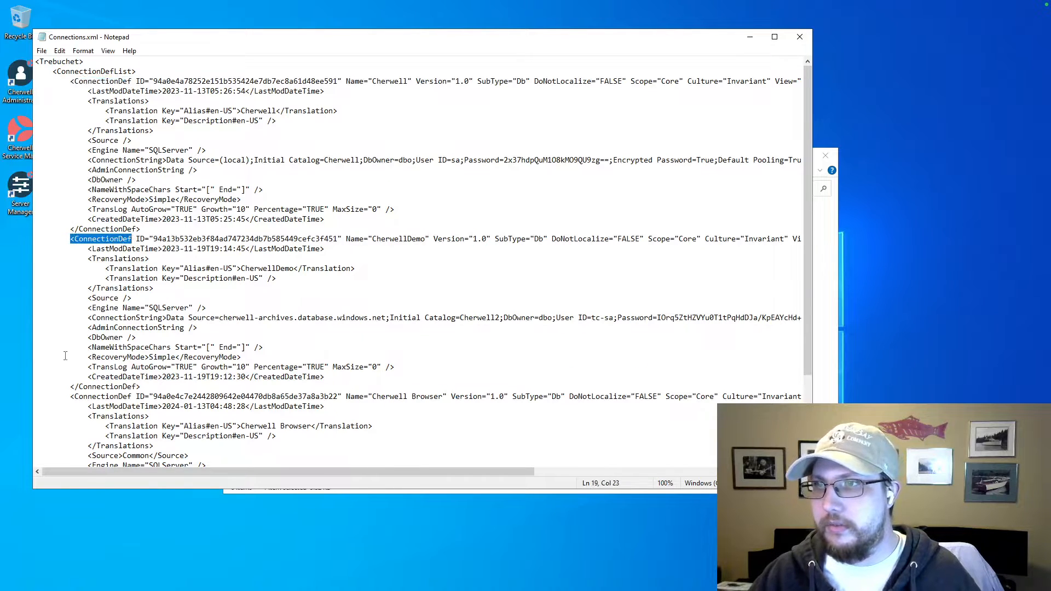
drag(70, 397, 131, 396)
scroll(132, 396, down, 4)
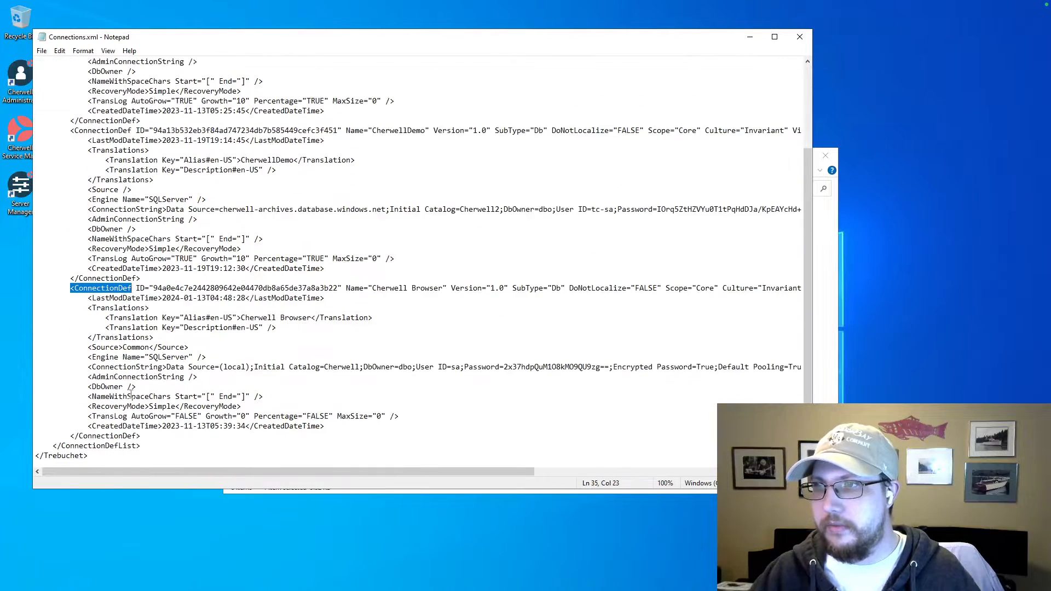
scroll(131, 395, up, 4)
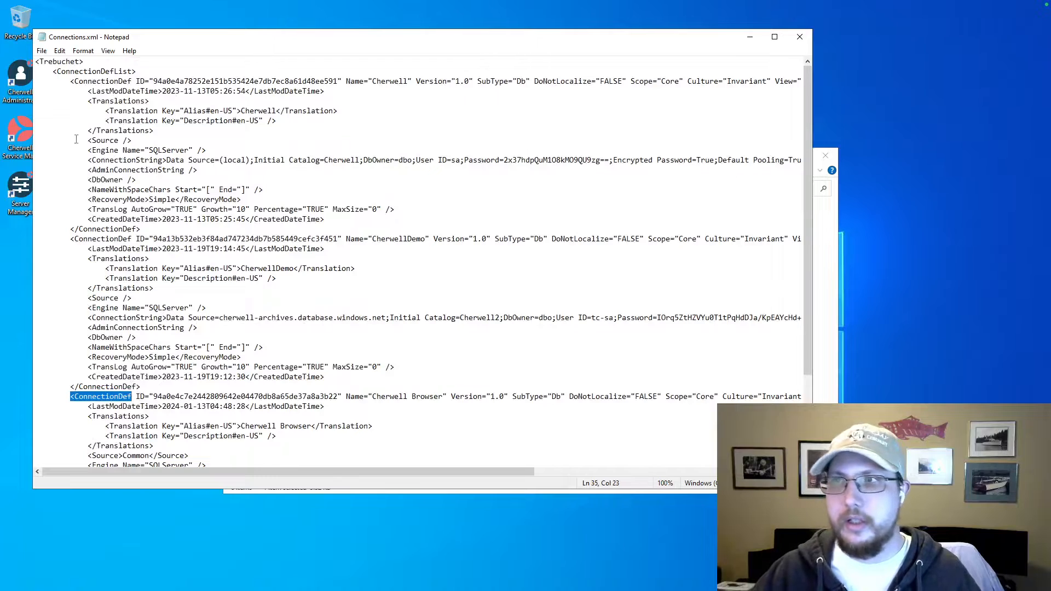
double_click(88, 81)
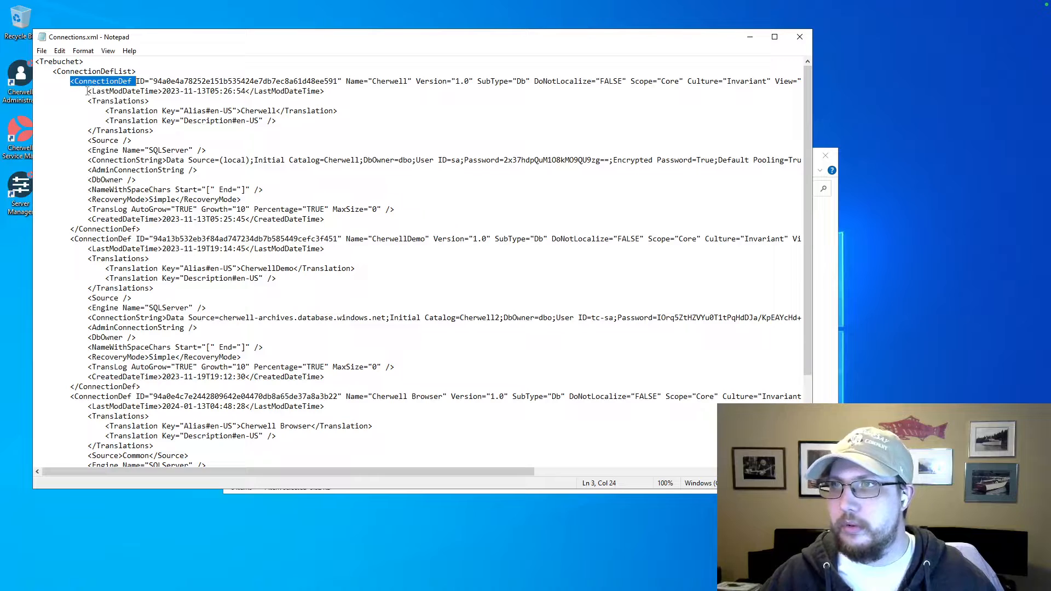
double_click(98, 161)
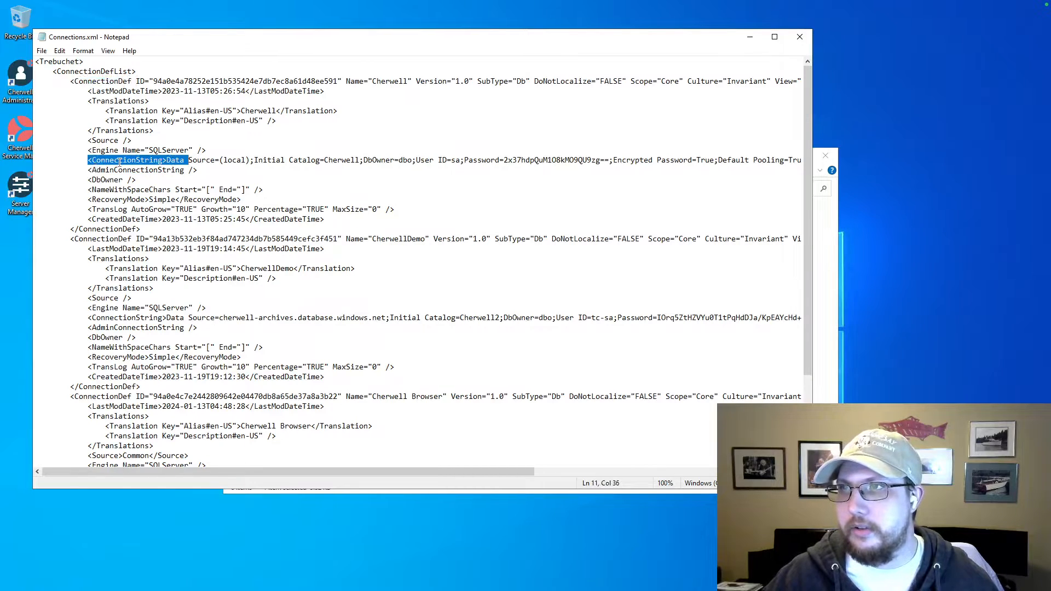
click(93, 161)
drag(92, 160, 163, 160)
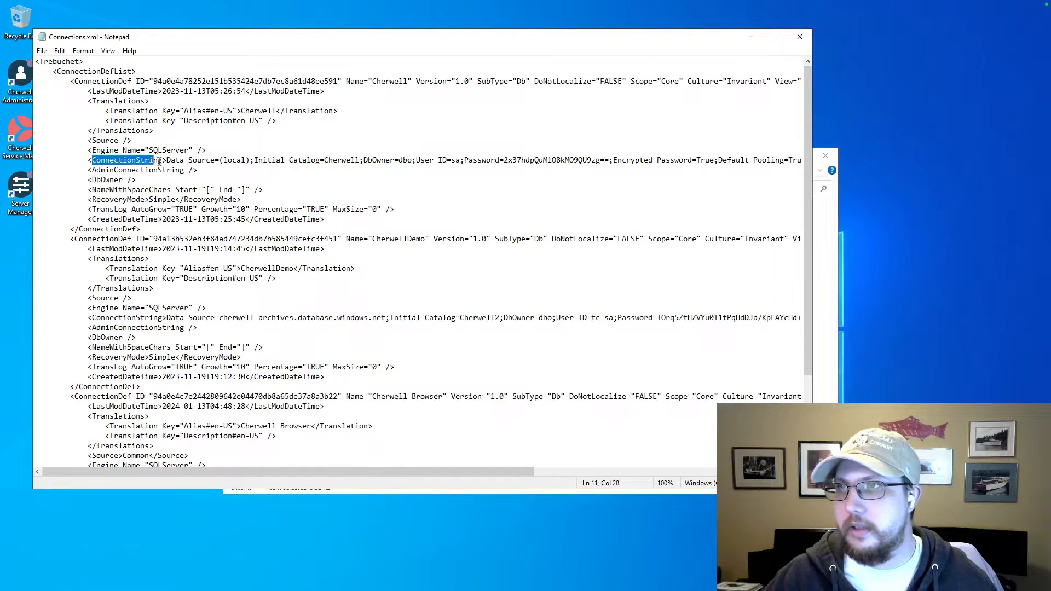
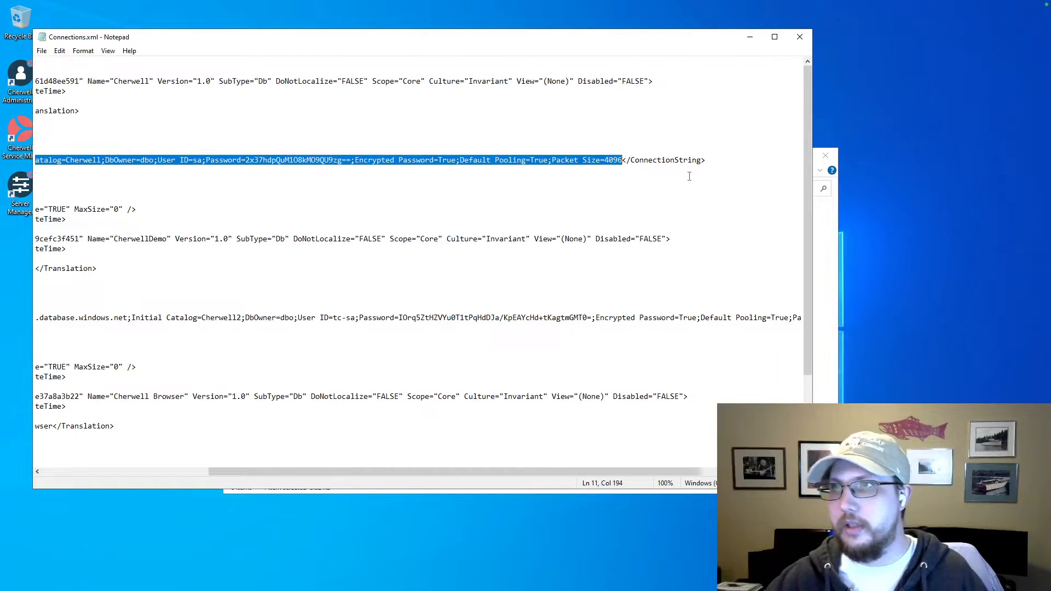
Start a new blank text document in place of the open Connections.xml file.
click(42, 51)
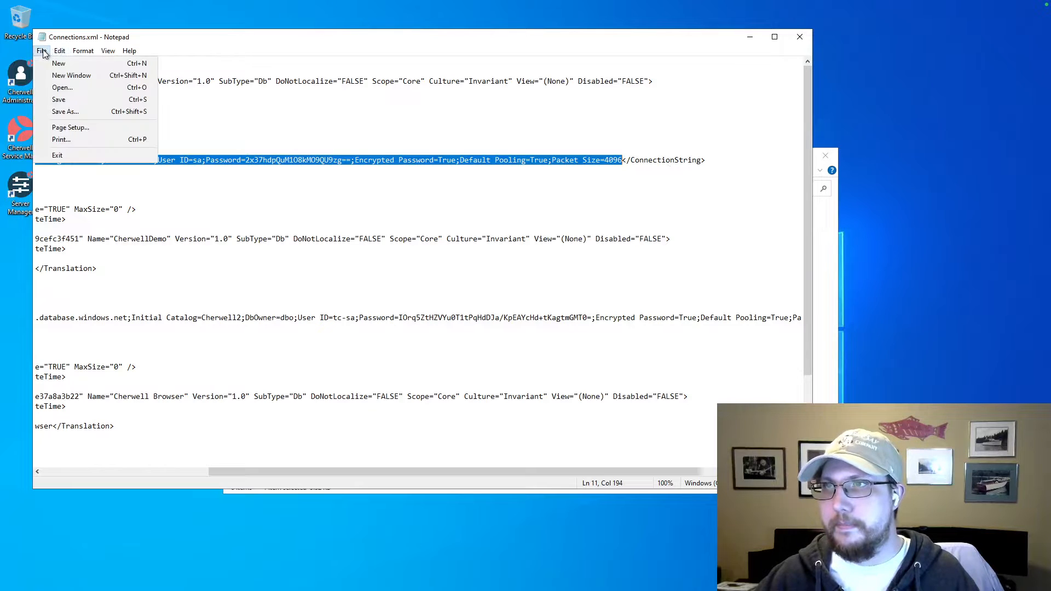
click(57, 64)
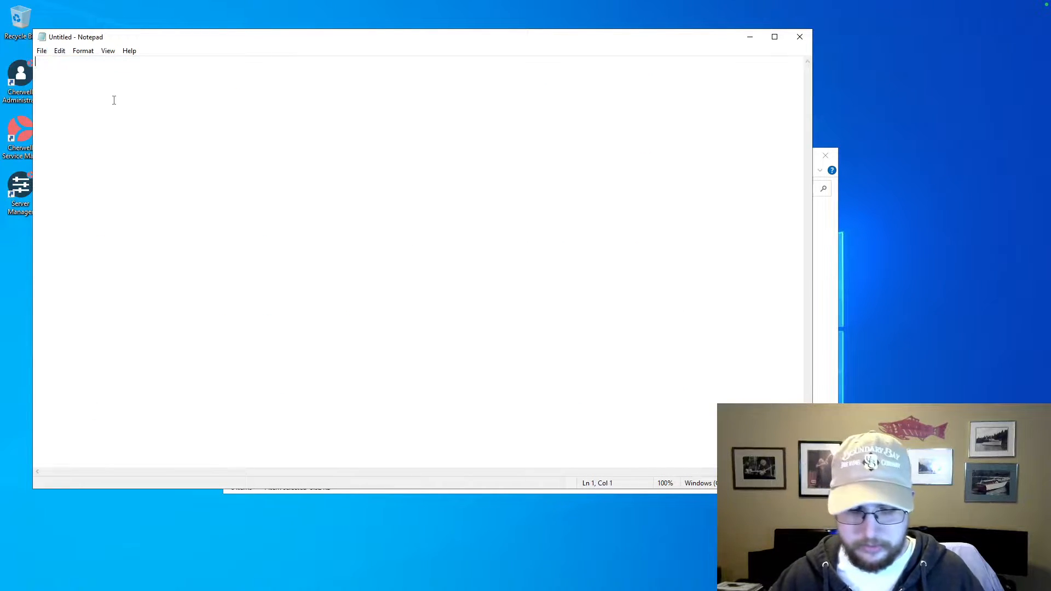
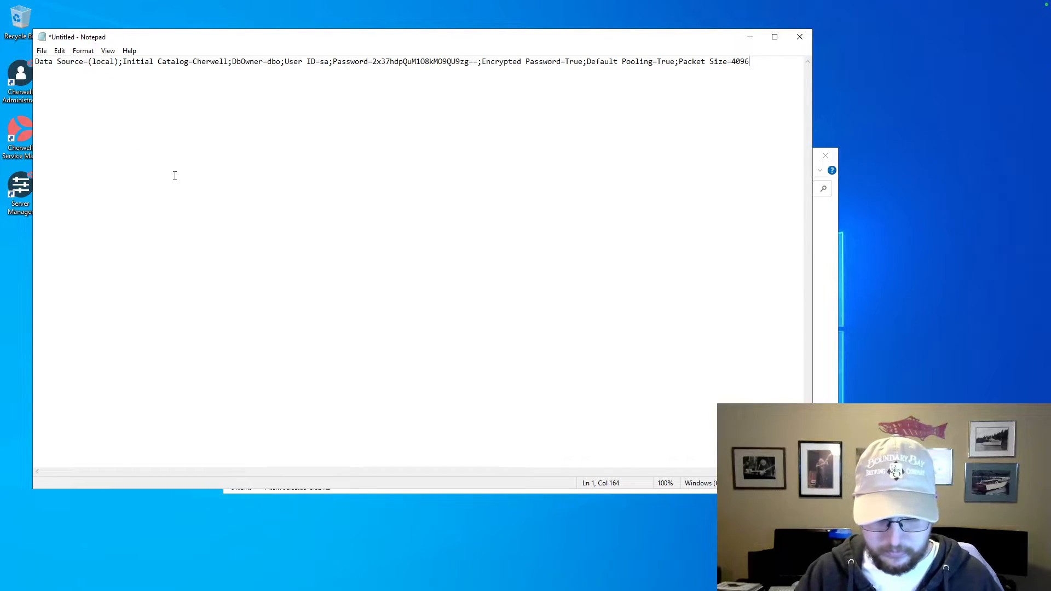
Enlarge the connection string text to 180% zoom and turn on word wrap for the document.
ctrl+scroll(175, 175, up, 5)
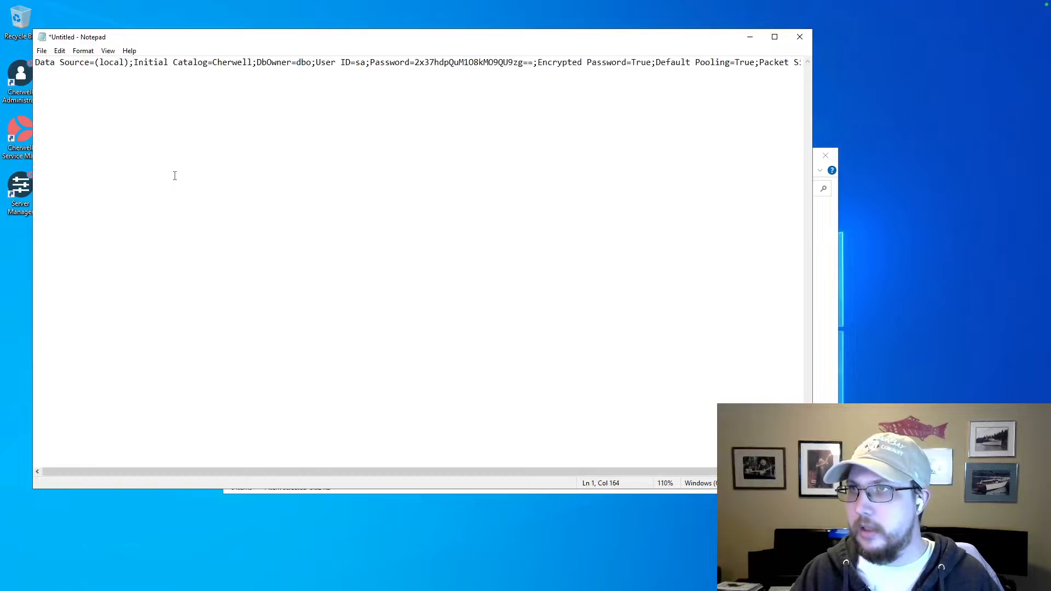
ctrl+scroll(175, 175, up, 1)
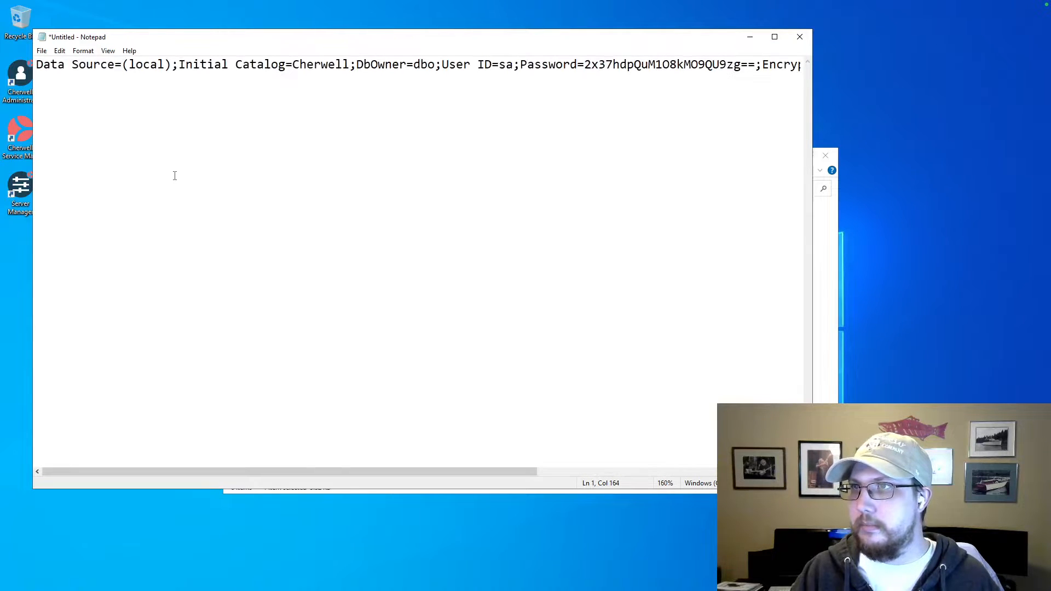
ctrl+scroll(174, 175, up, 2)
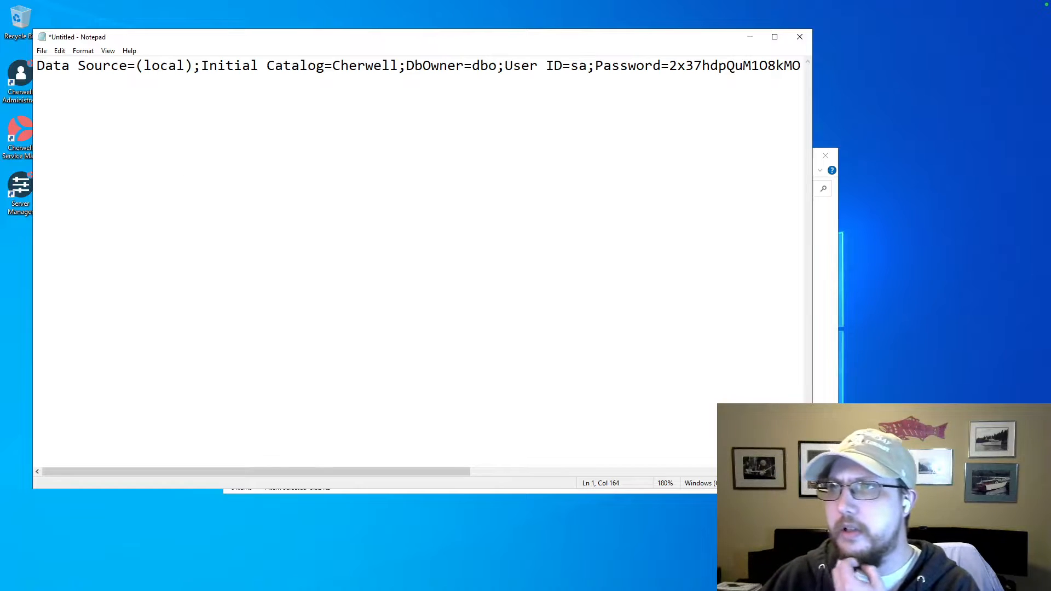
mouse_move(49, 30)
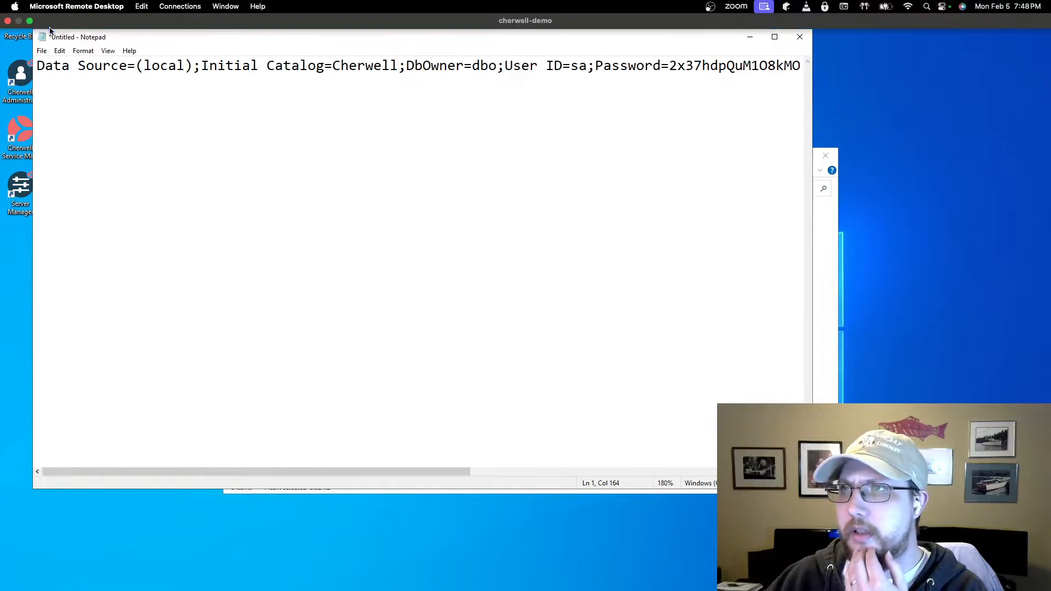
click(108, 51)
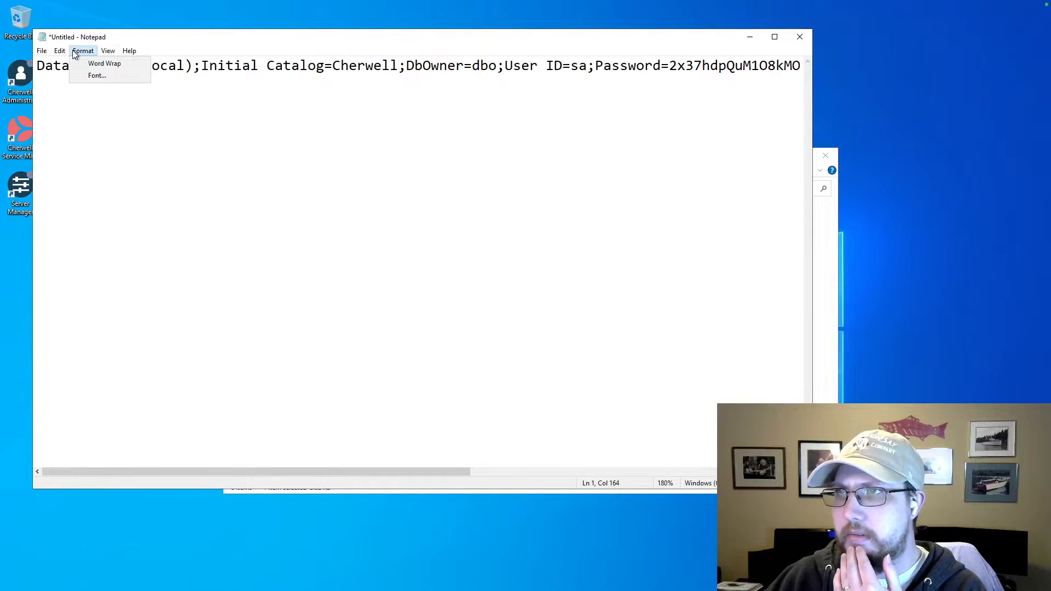
click(86, 64)
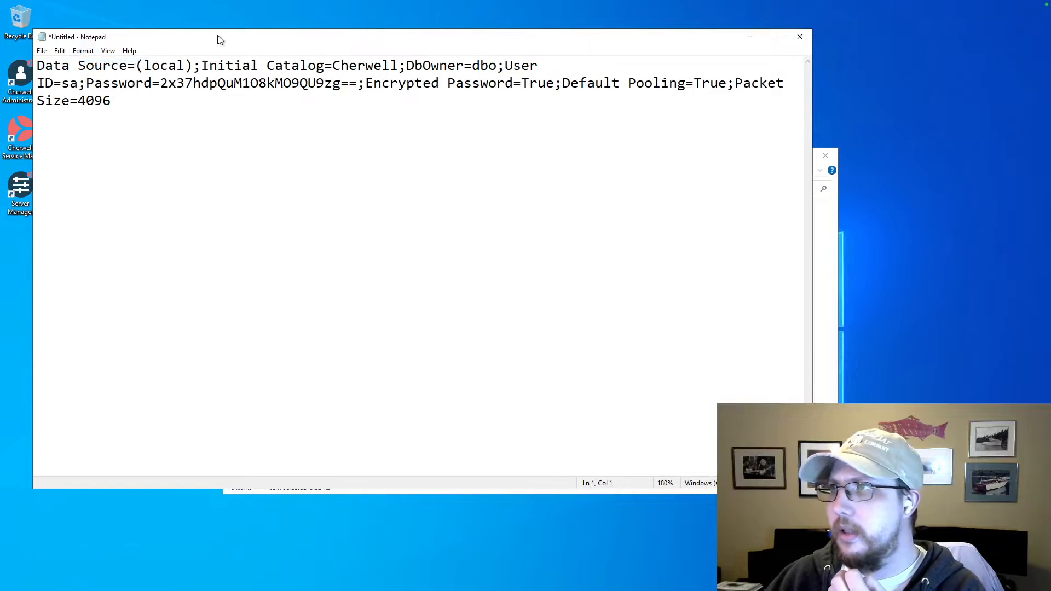
Move the document window clear of the desktop shortcuts and place the text cursor just before "Initial Catalog" in the connection string.
drag(219, 41, 322, 63)
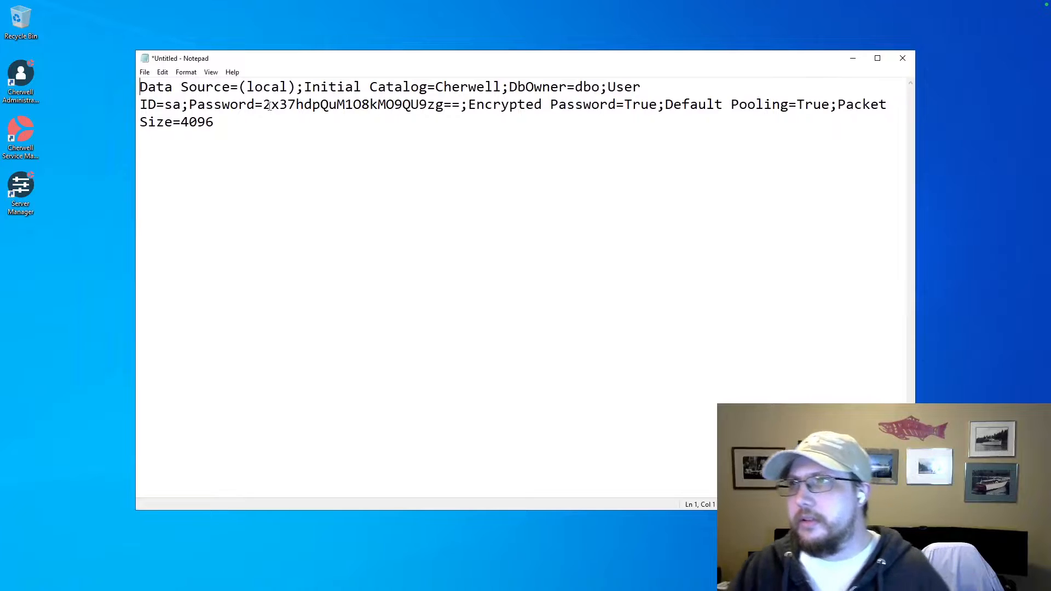
click(304, 88)
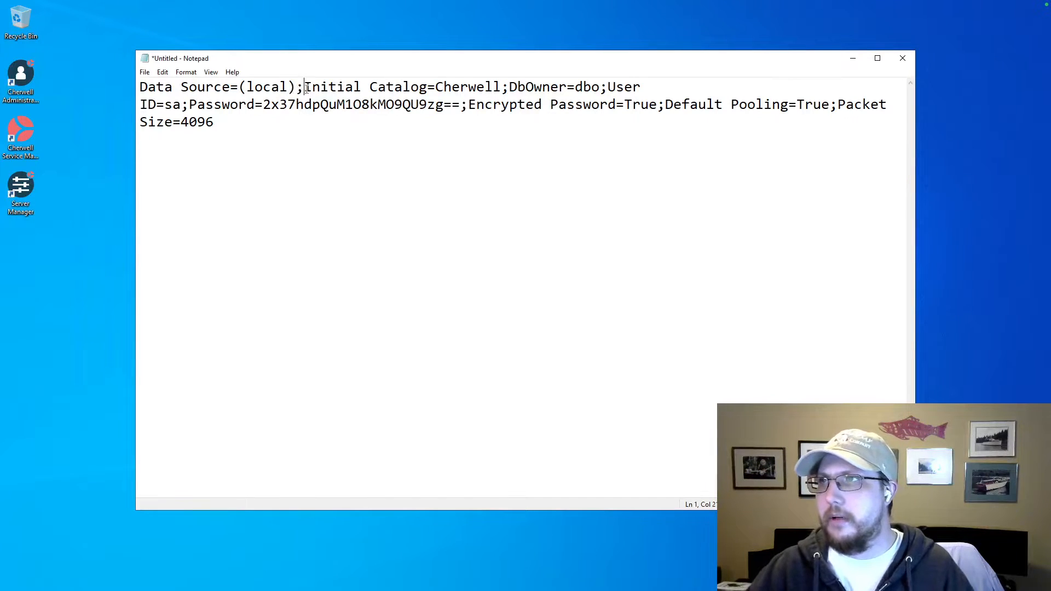
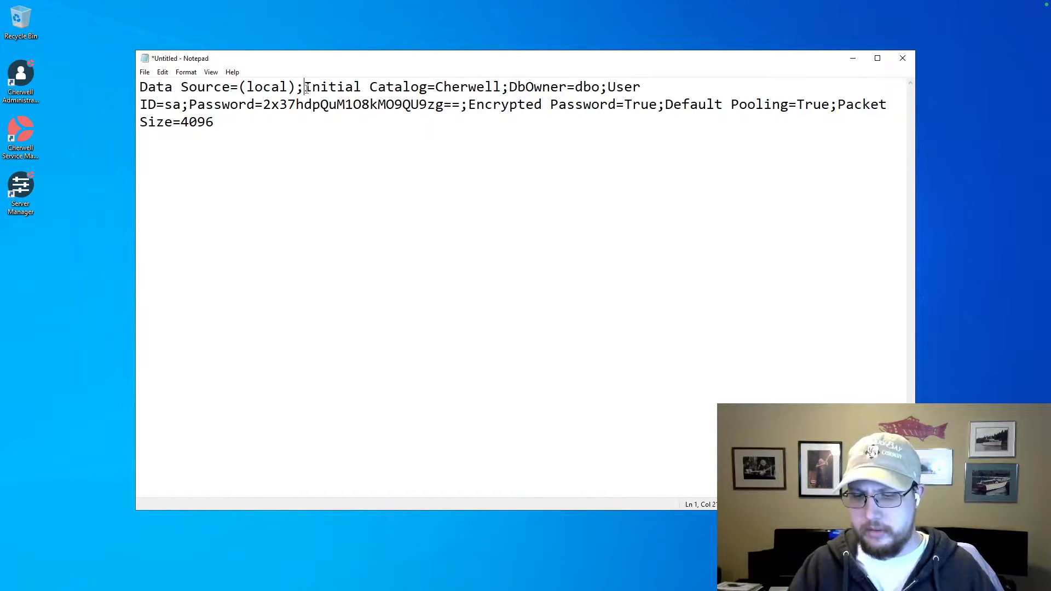
Break the connection string after each semicolon so every parameter from Data Source to Packet Size is on its own line.
key(Return)
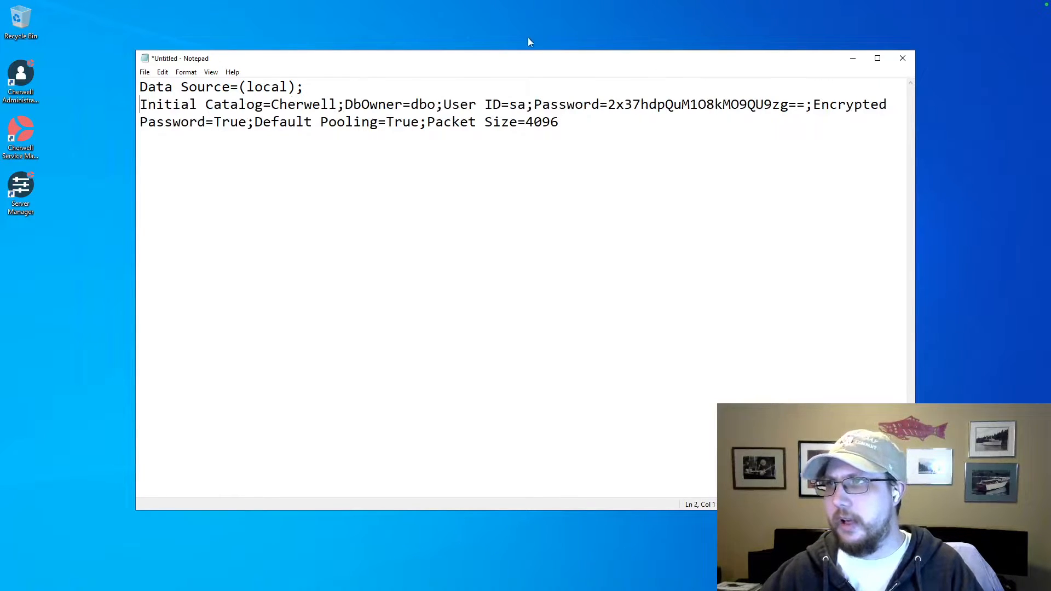
click(346, 106)
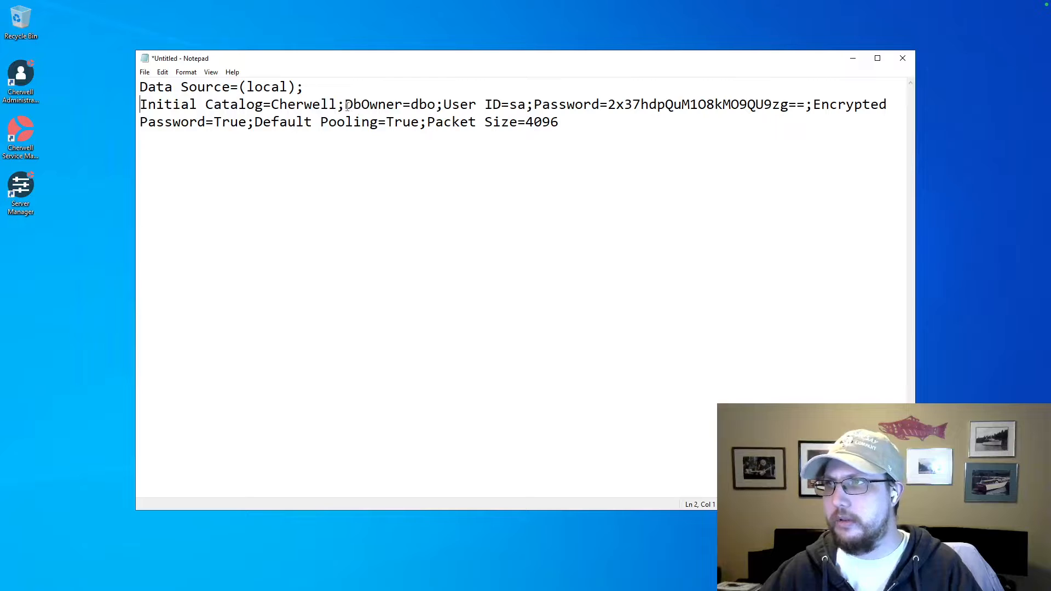
key(Return)
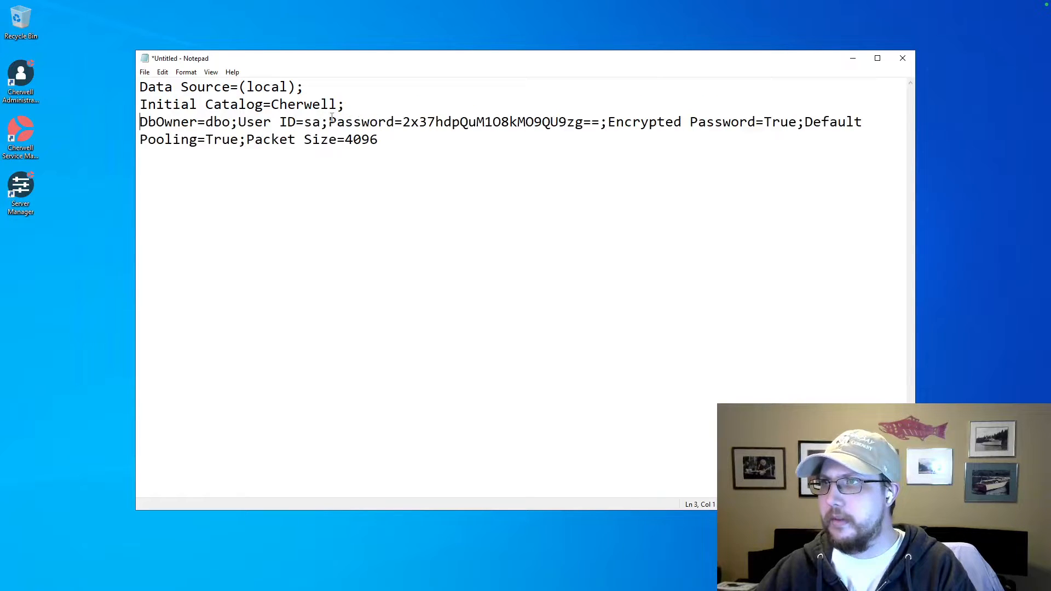
click(238, 123)
key(Return)
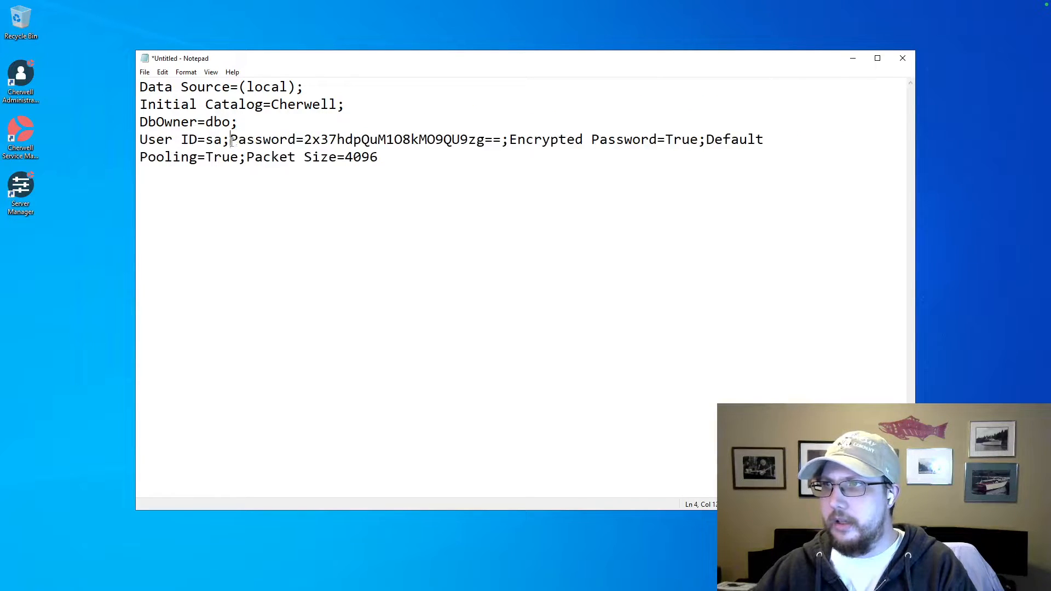
click(230, 140)
key(Return)
click(420, 159)
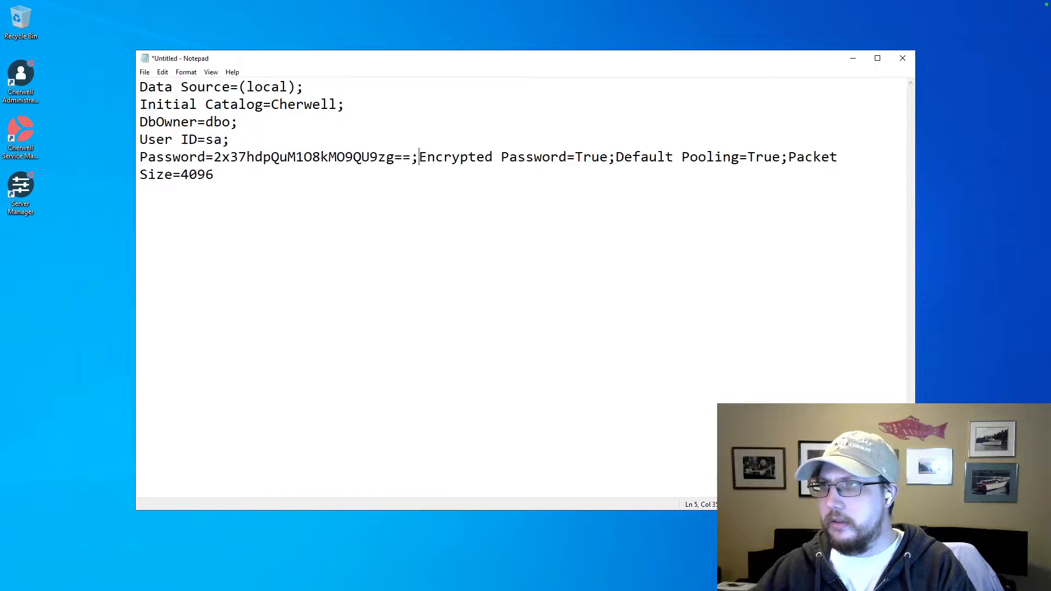
key(Return)
click(337, 175)
key(Return)
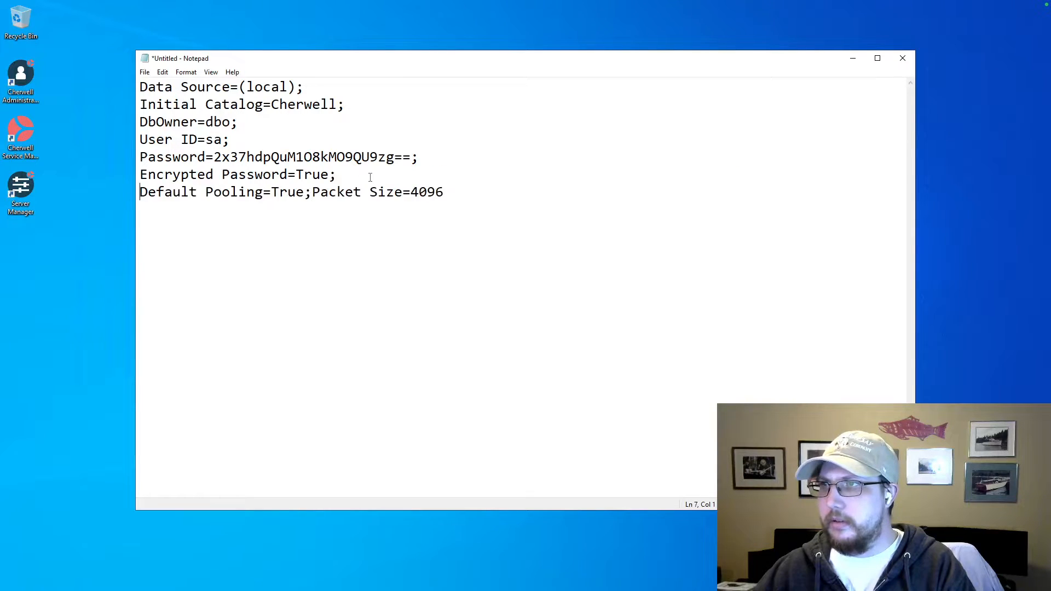
click(313, 192)
key(Return)
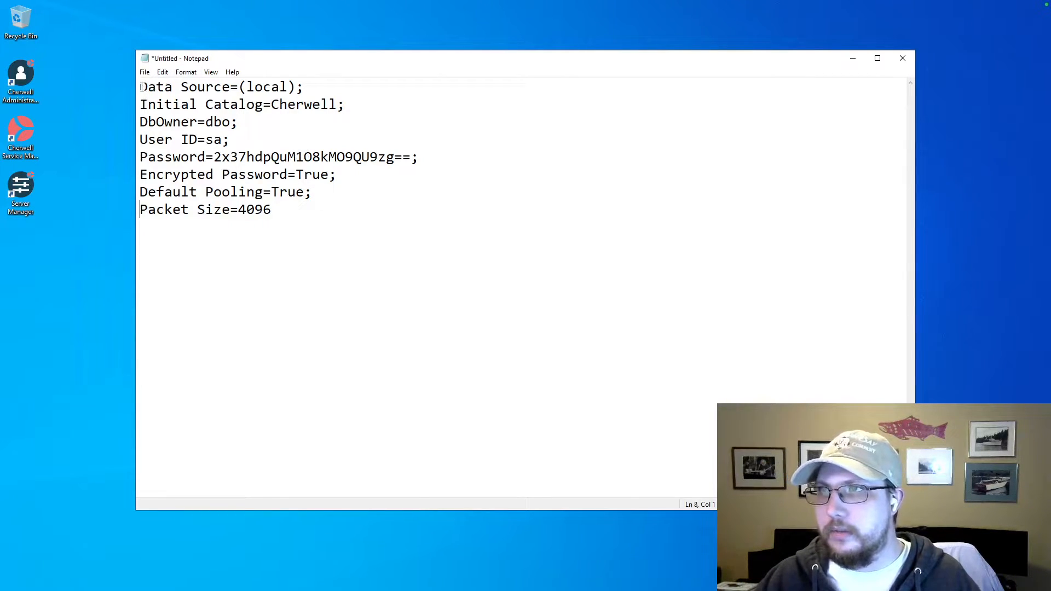
Examine the Data Source name, its (local) value and the Initial Catalog entry of the connection string.
drag(142, 87, 230, 88)
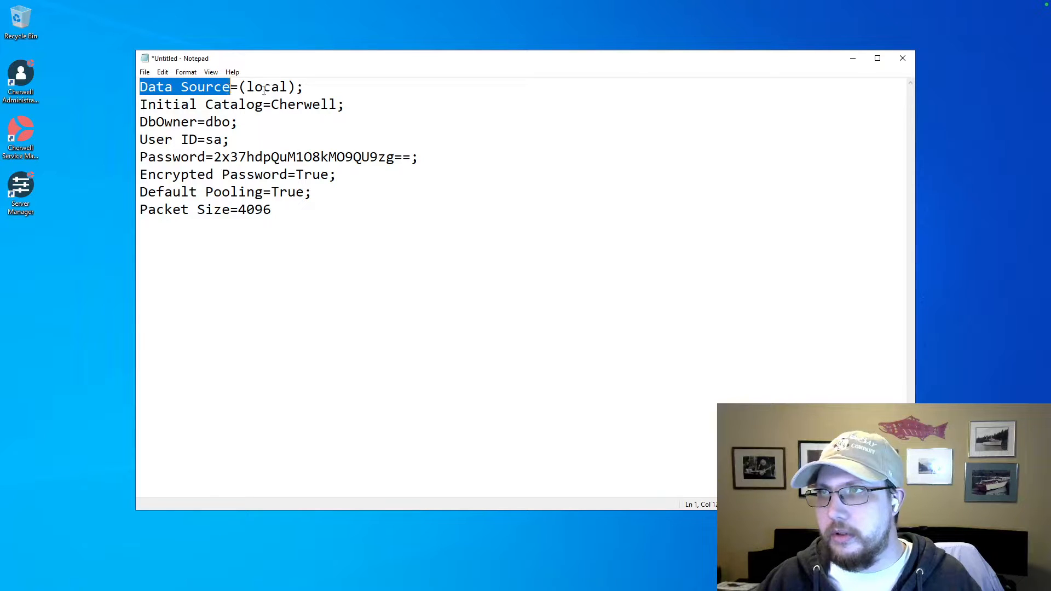
click(306, 88)
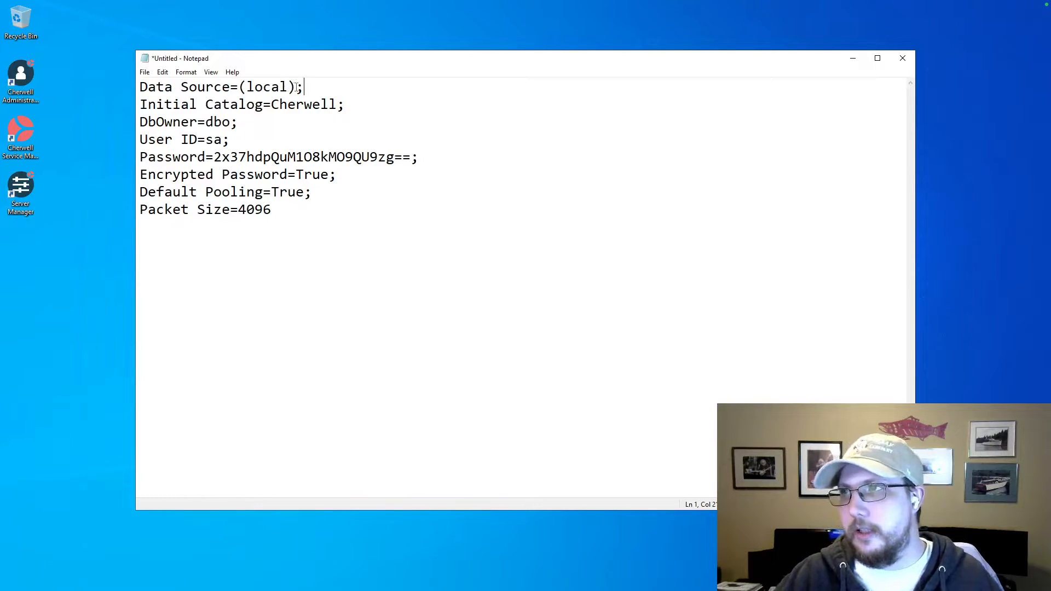
drag(295, 87, 239, 83)
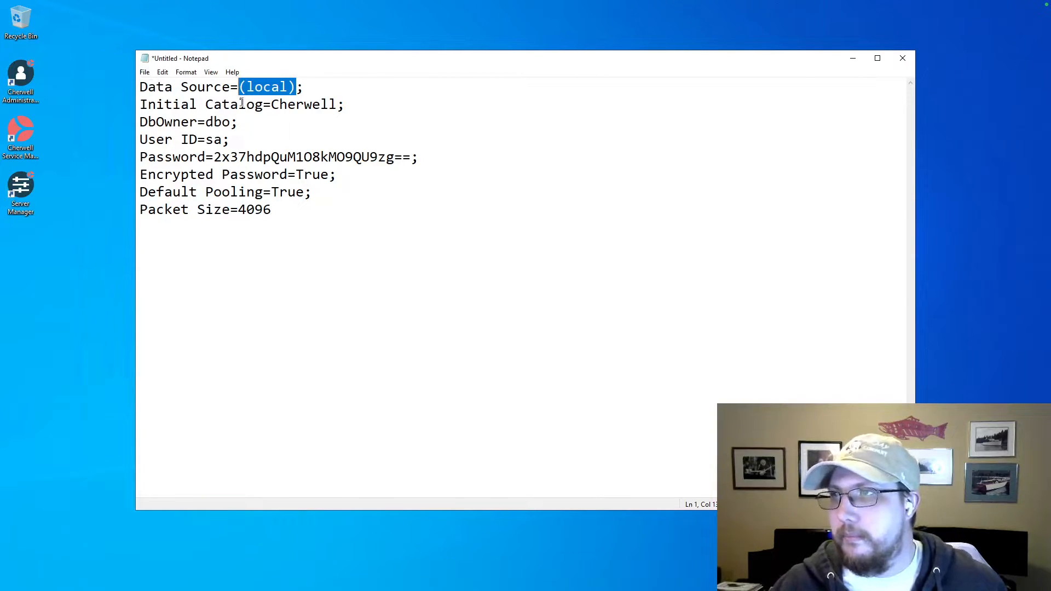
click(271, 105)
drag(345, 105, 140, 104)
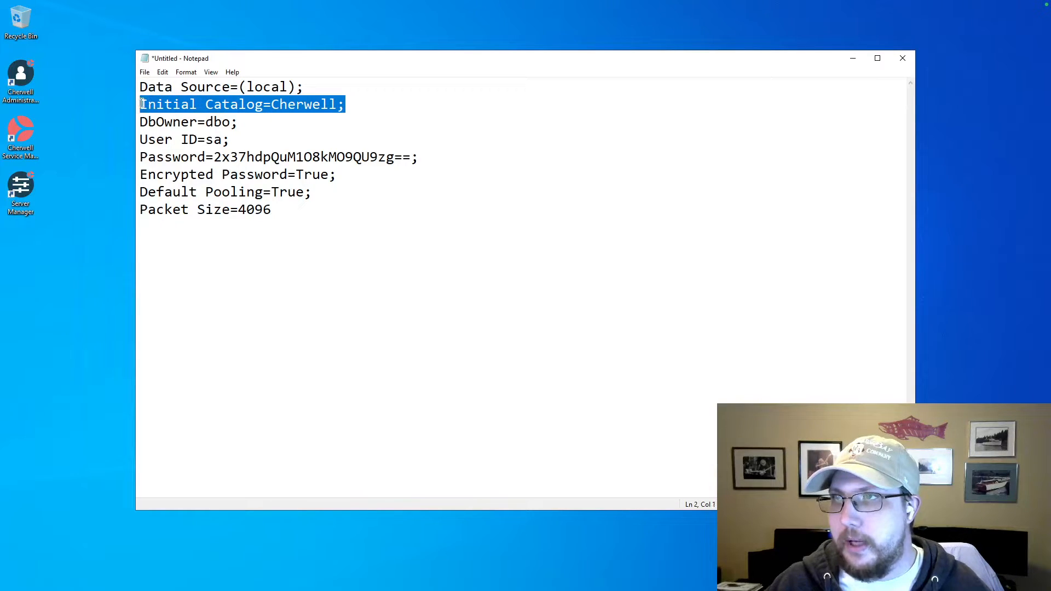
Remove the DbOwner=dbo line from the connection string, leaving no blank line behind.
click(260, 121)
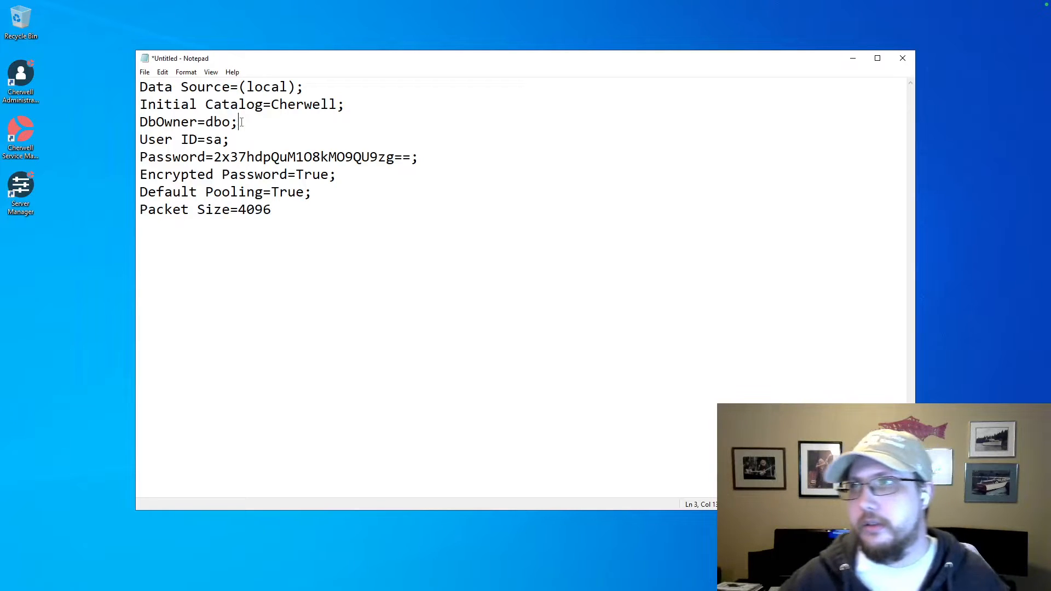
drag(238, 122, 142, 122)
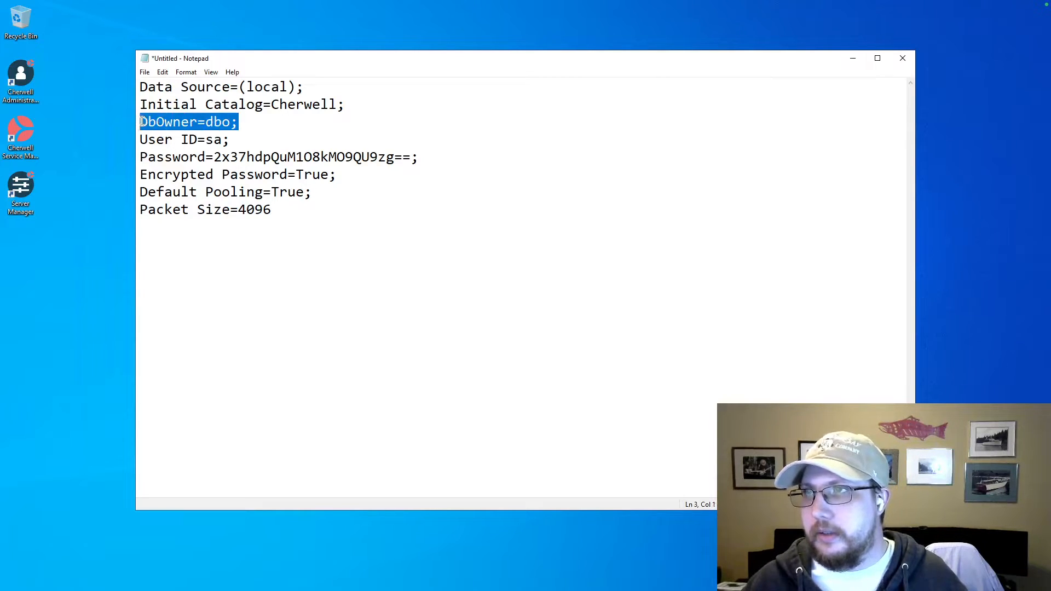
key(BackSpace)
key(BackSpace)
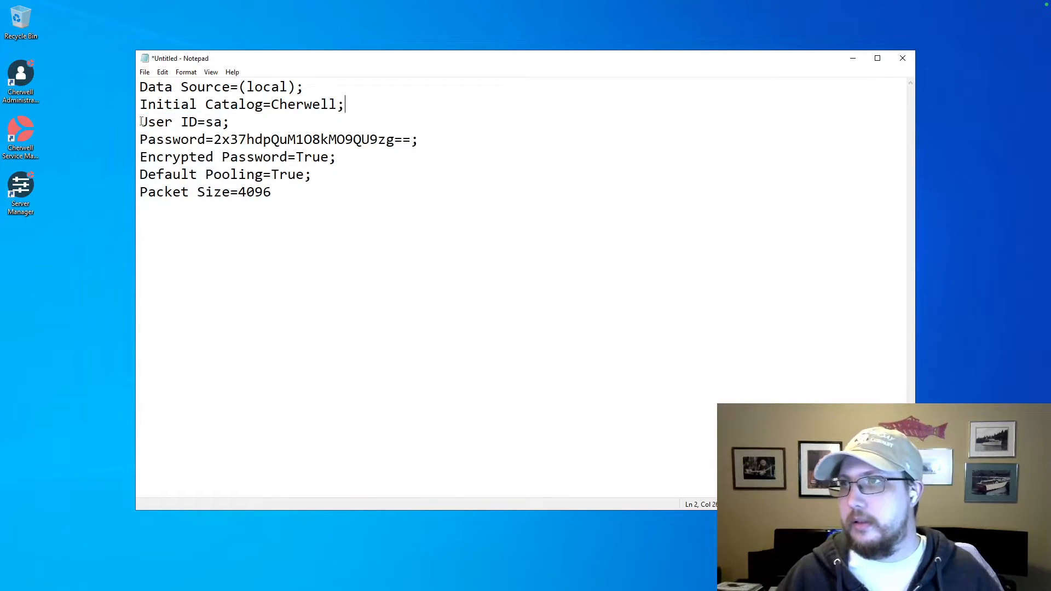
Replace the encrypted value of the Password parameter with the plain-text database account password.
double_click(174, 125)
click(180, 125)
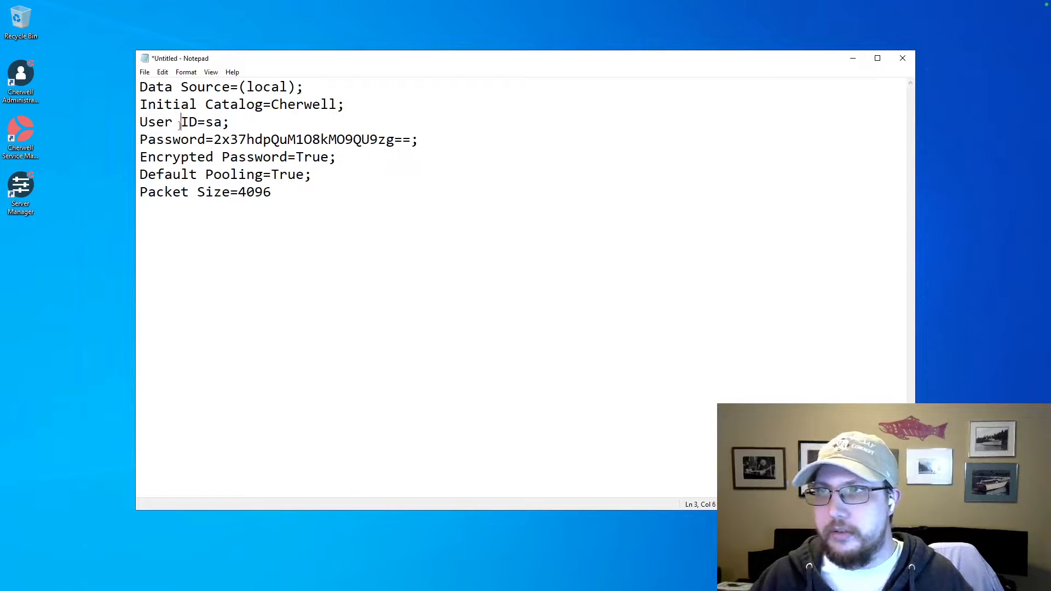
click(198, 140)
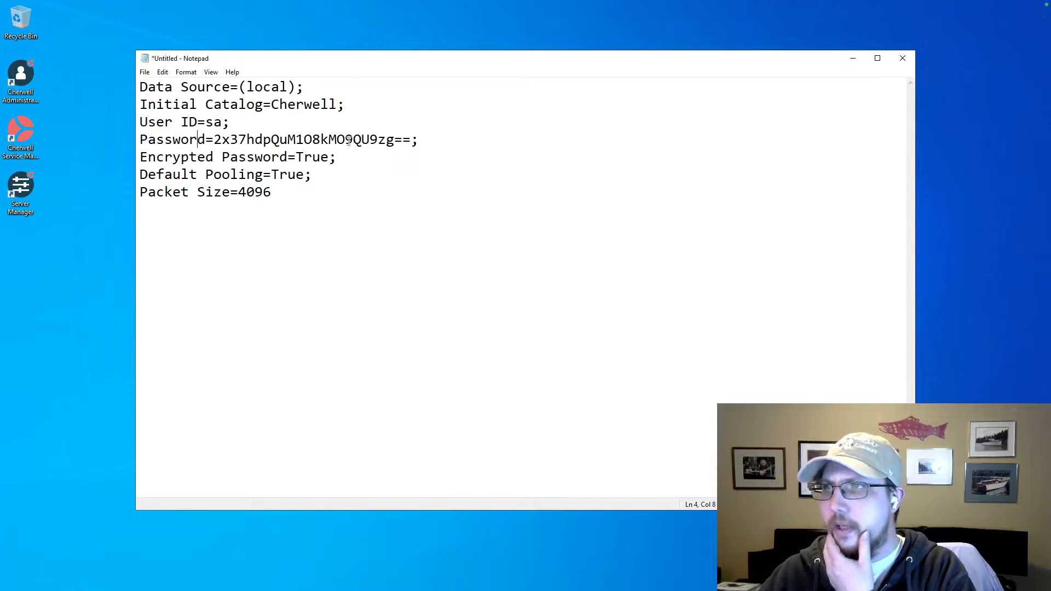
drag(411, 140, 217, 140)
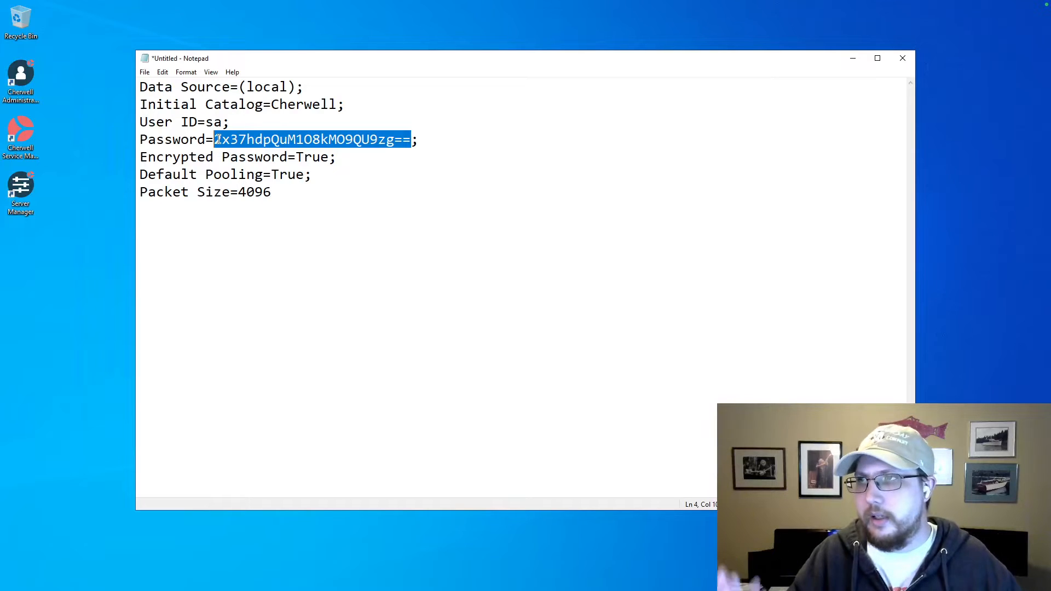
key(Delete)
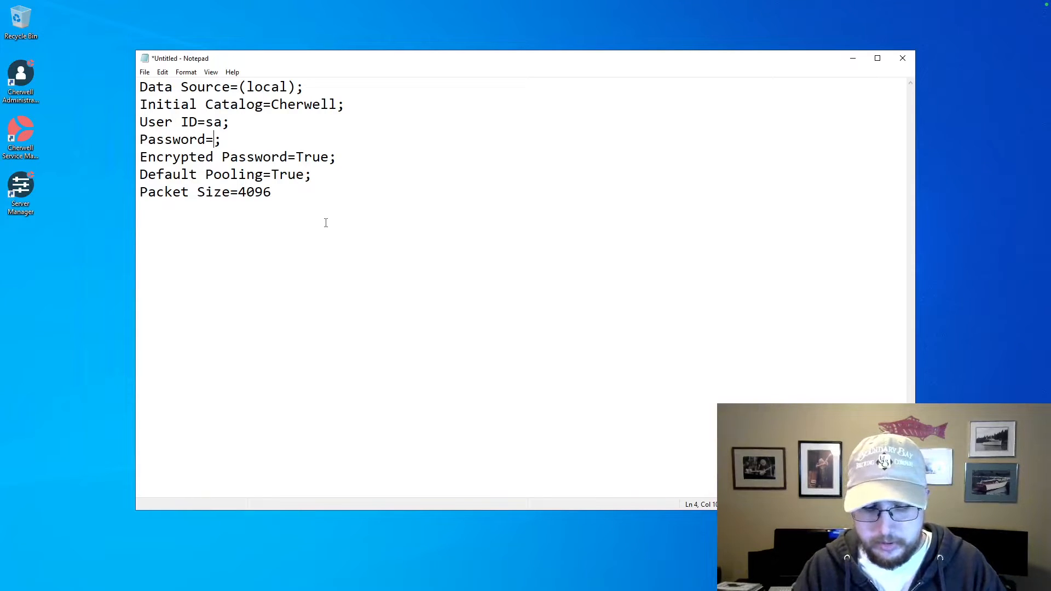
text(cherwell)
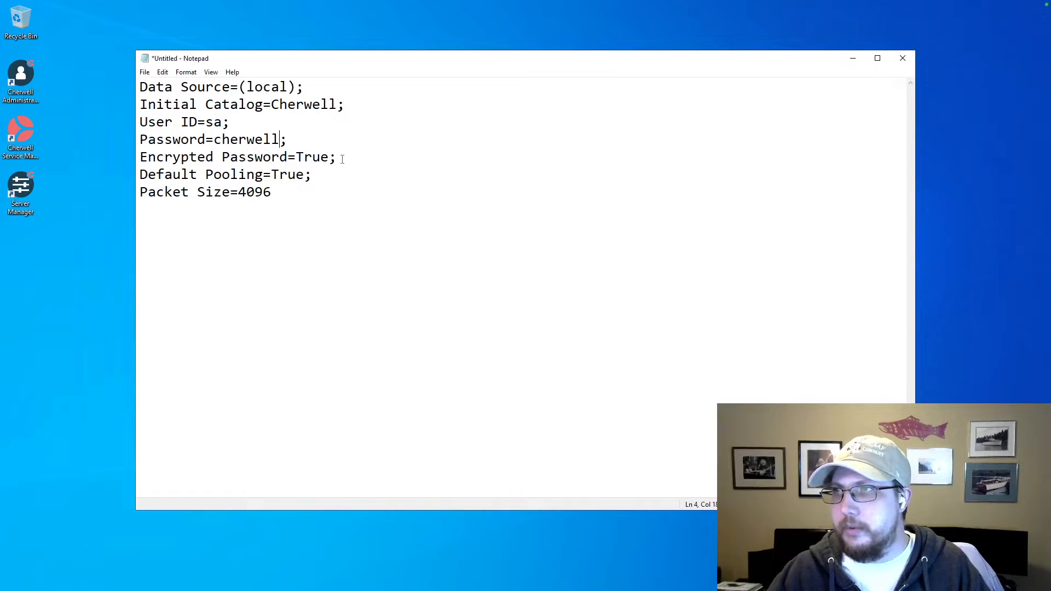
Delete the Encrypted Password, Default Pooling and Packet Size parameters from the connection string.
drag(341, 157, 341, 146)
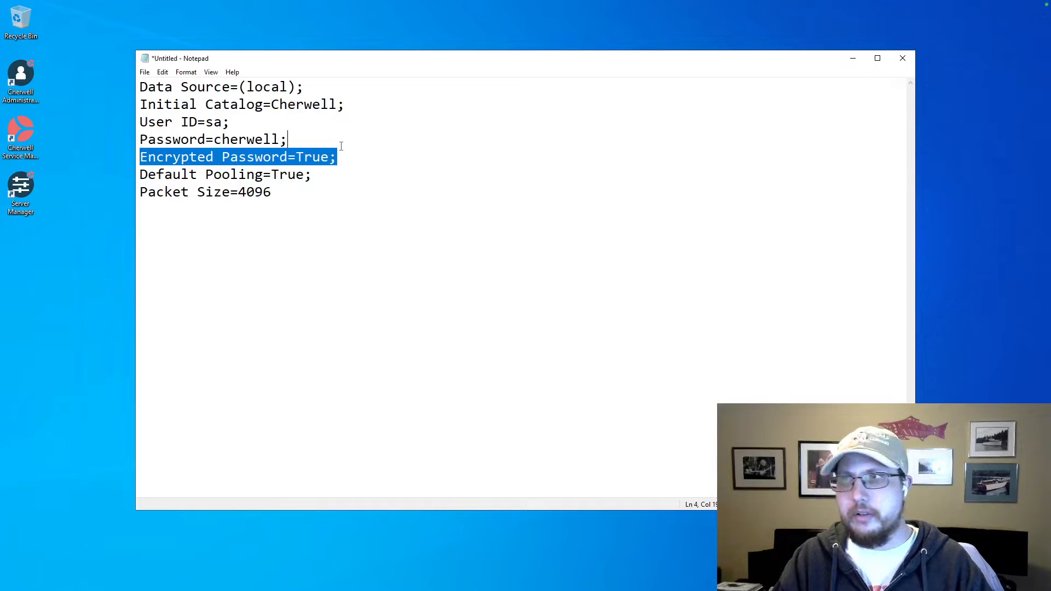
key(Delete)
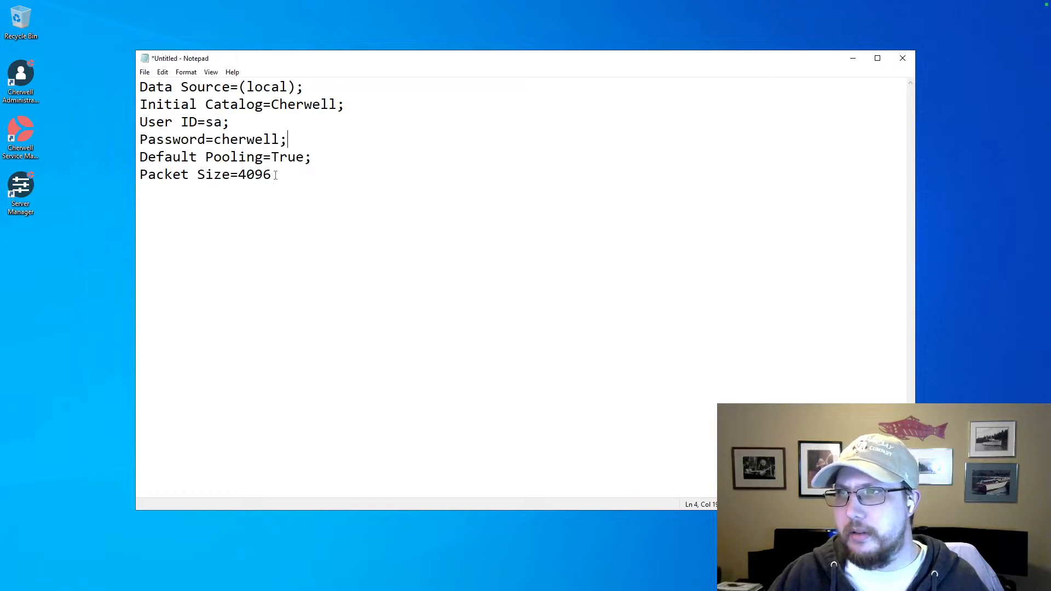
drag(272, 176, 140, 158)
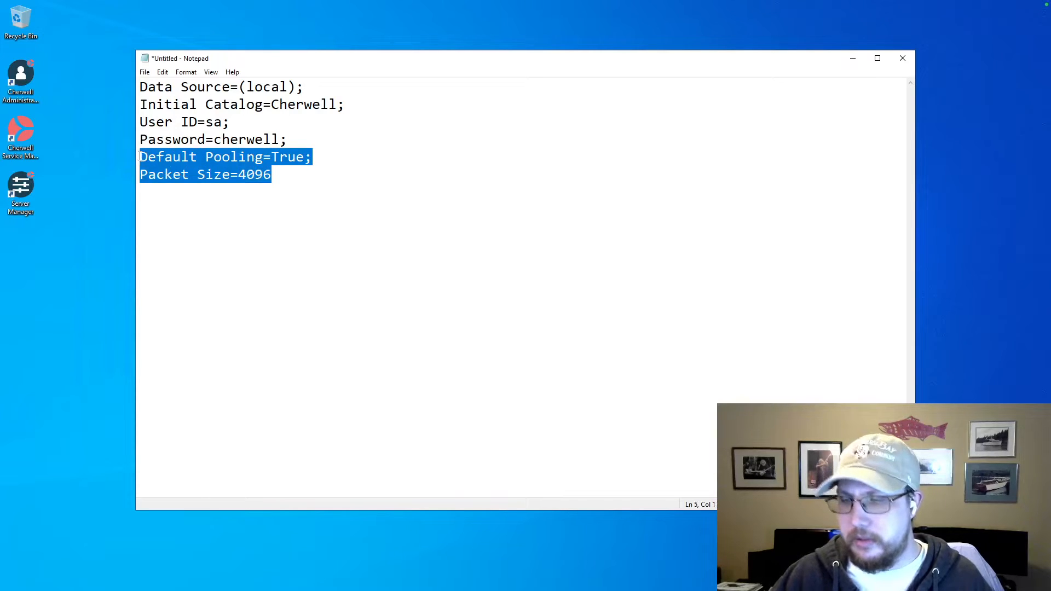
key(Delete)
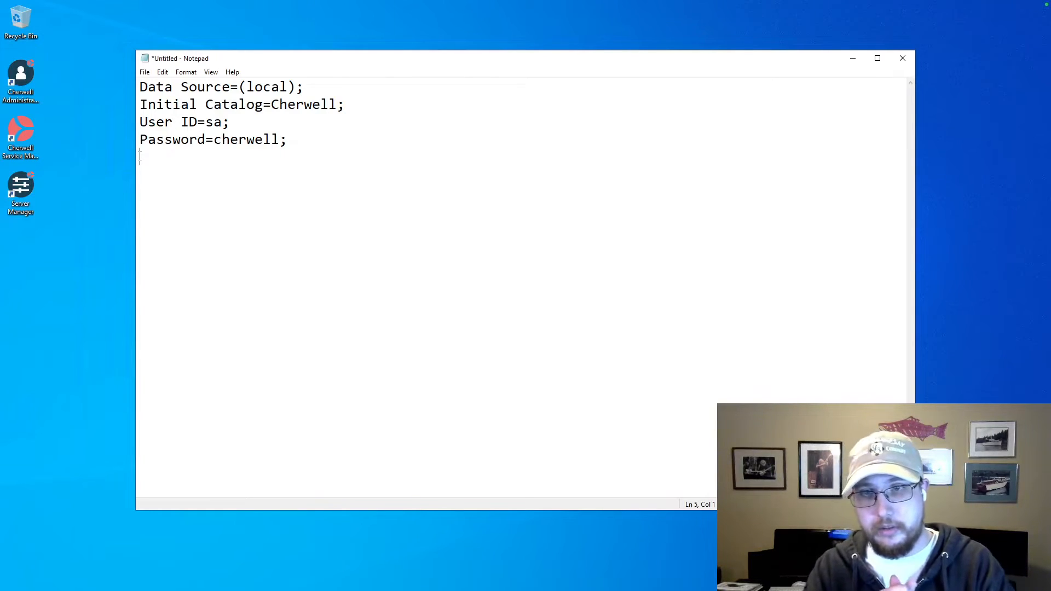
Add the parameter MultipleActiveResultSets=true on the line below the Password parameter.
text(Multi)
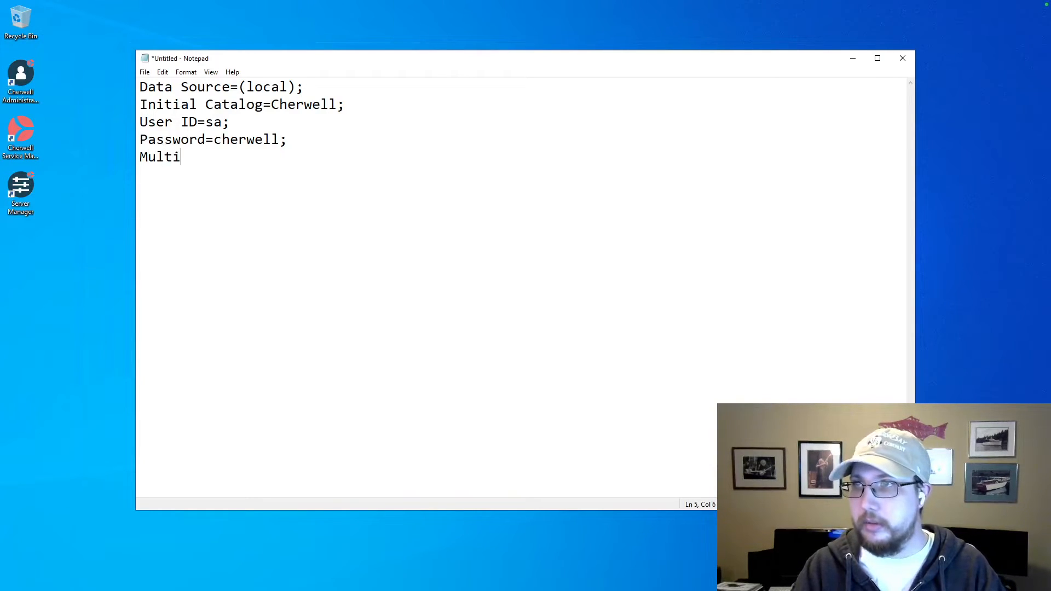
text(pleAc)
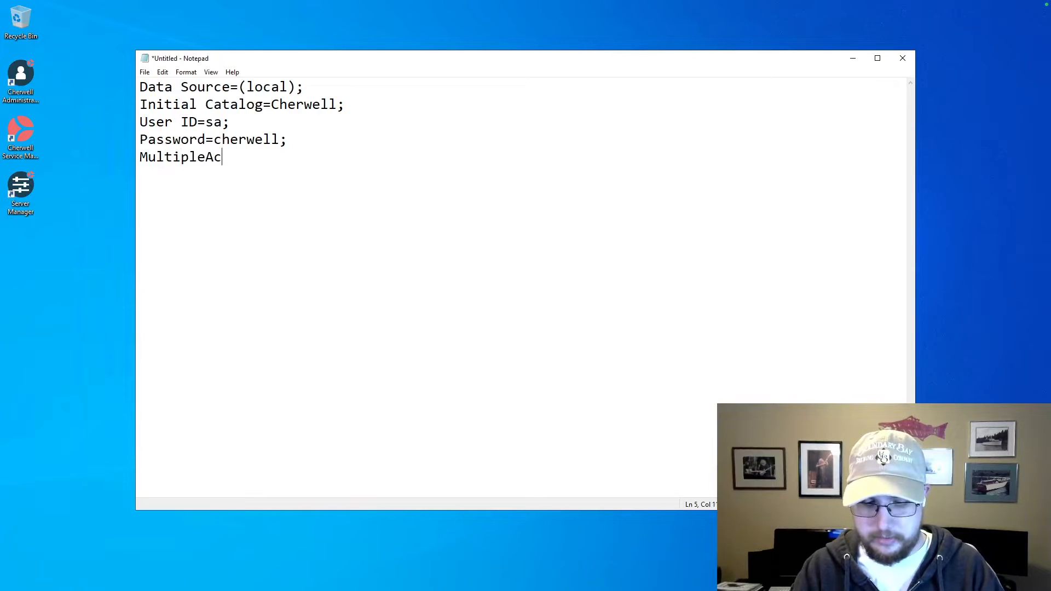
text(tiveRes)
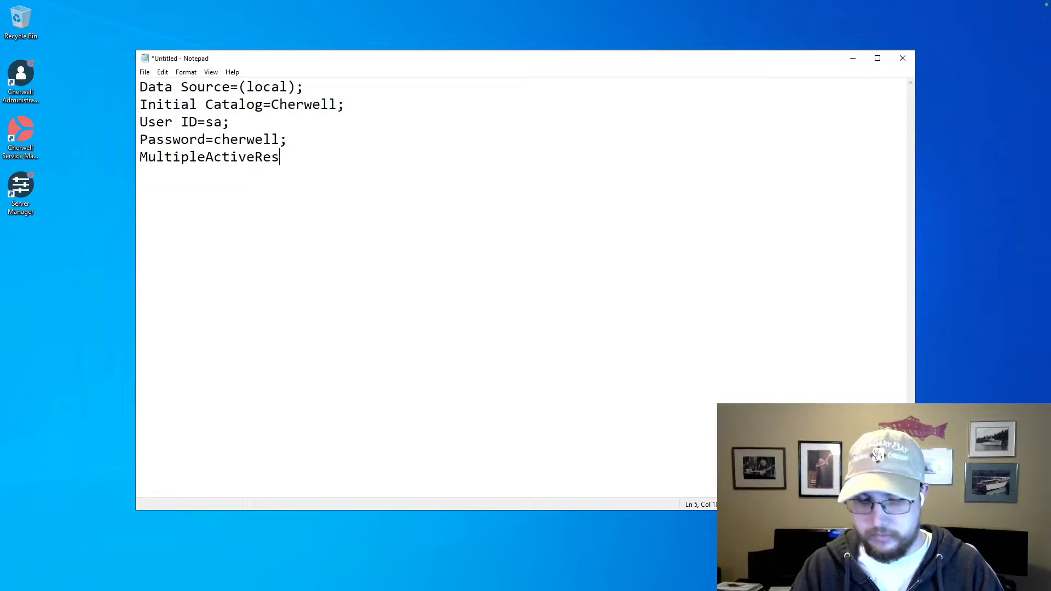
text(ultSets)
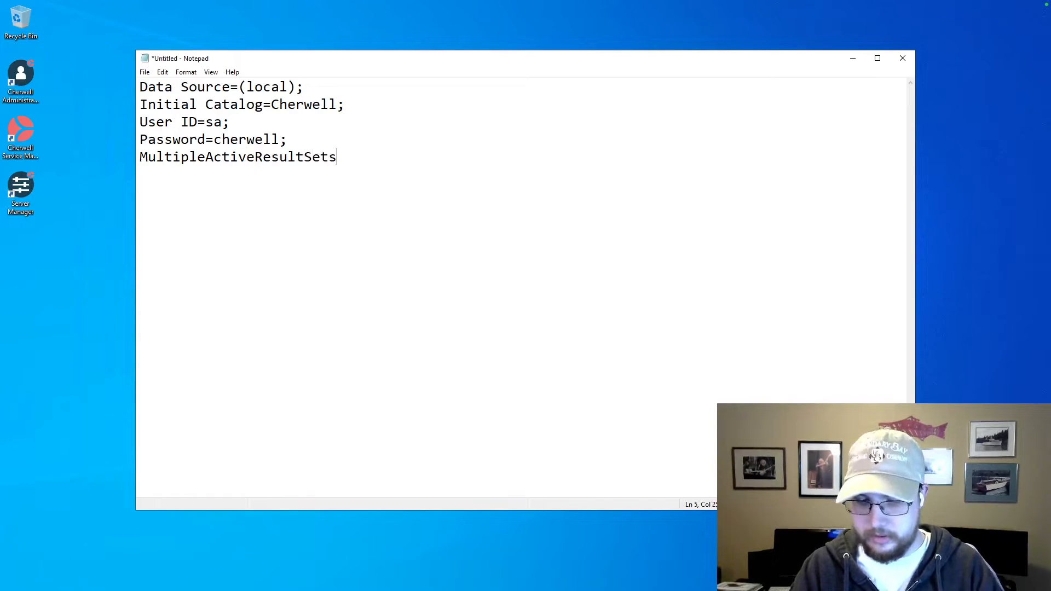
text(=true)
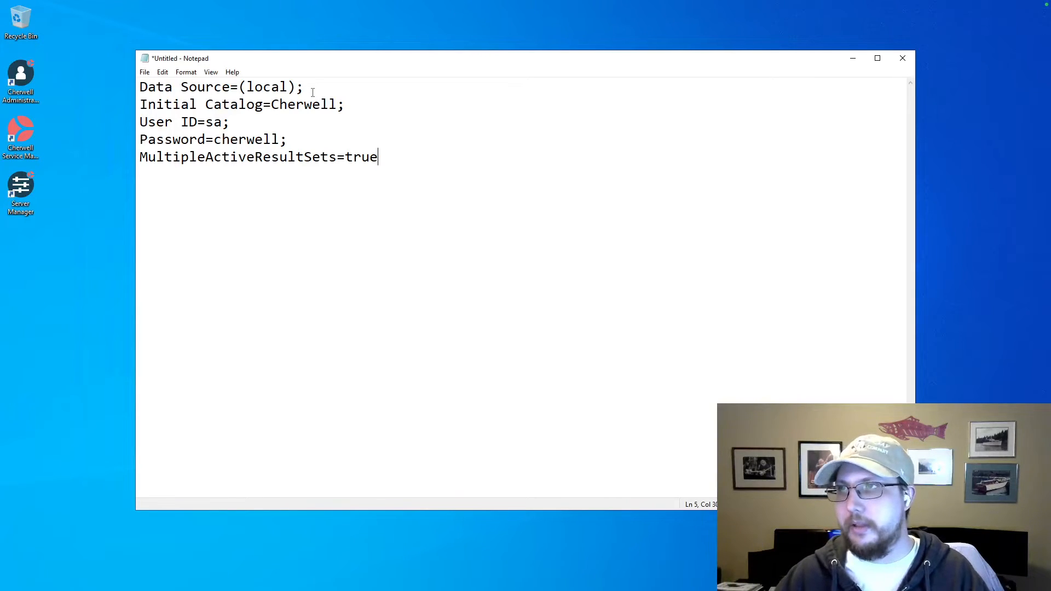
Join the separate parameter lines back into one continuous connection string and select the whole string.
click(144, 104)
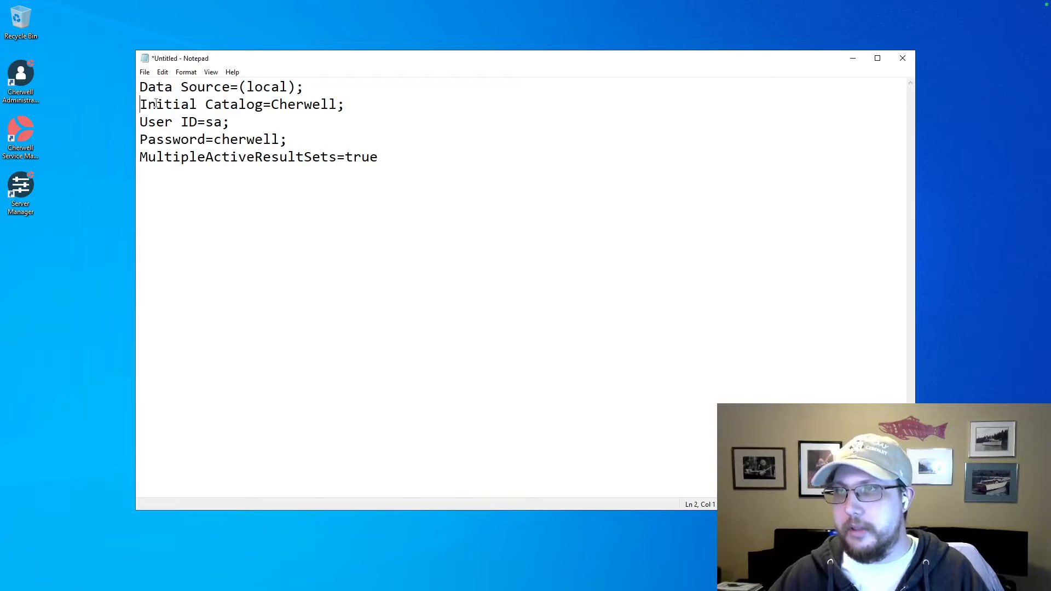
key(BackSpace)
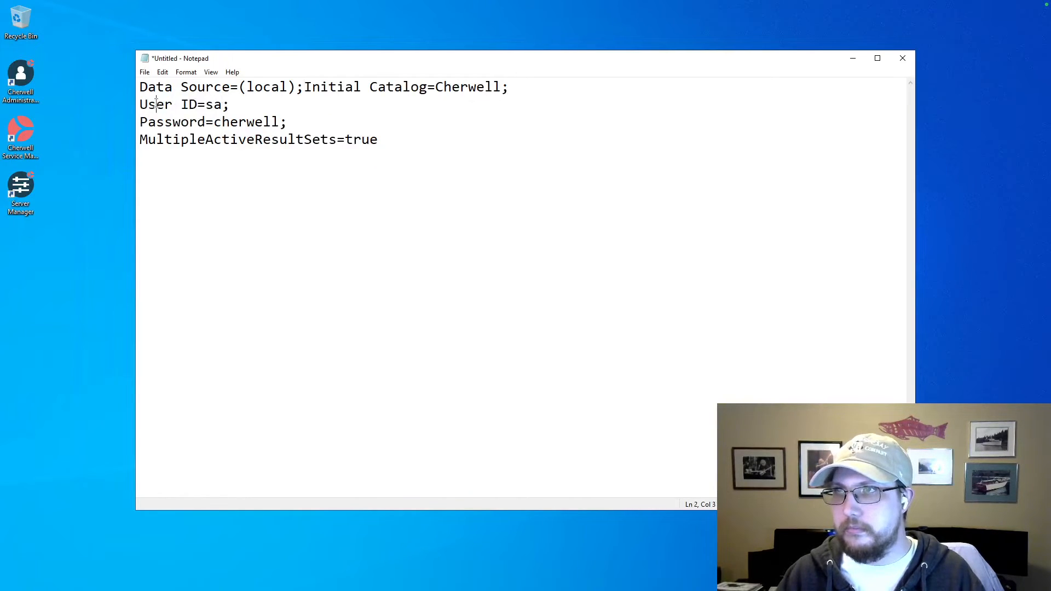
key(BackSpace)
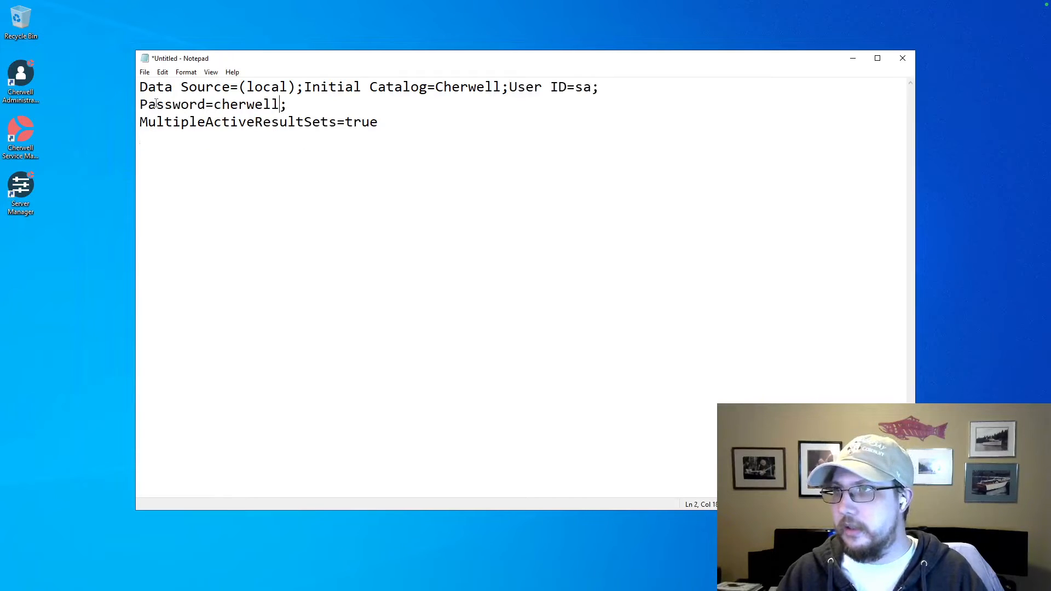
key(BackSpace)
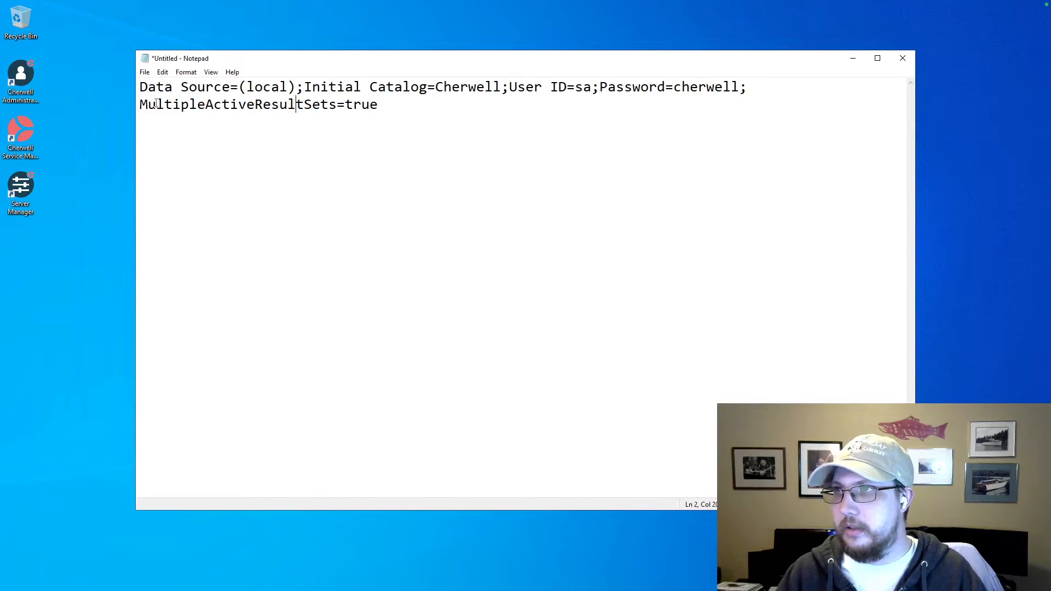
key(Left)
key(Left)
key(Left)
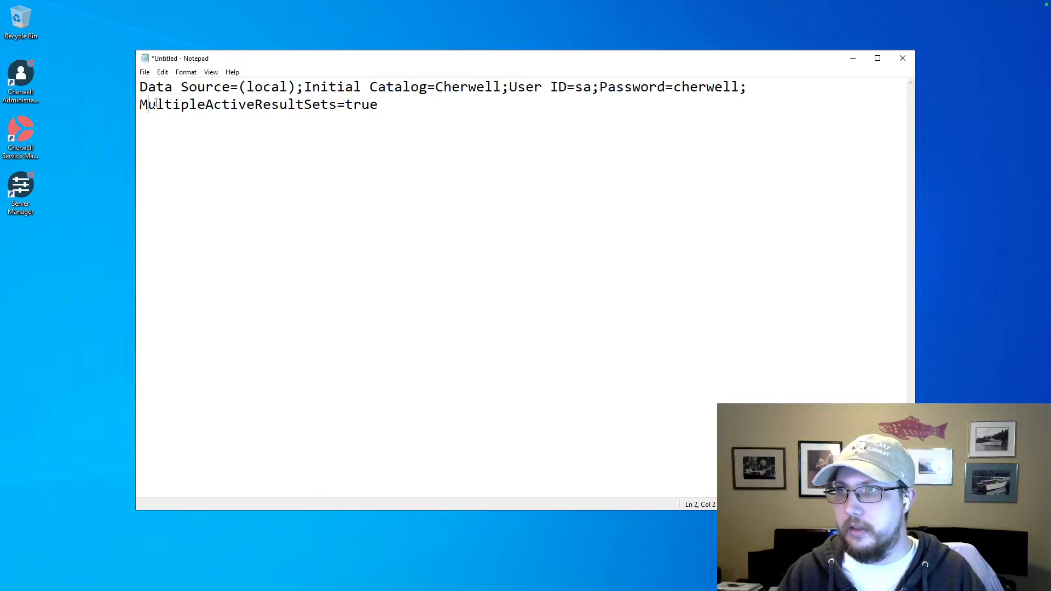
key(BackSpace)
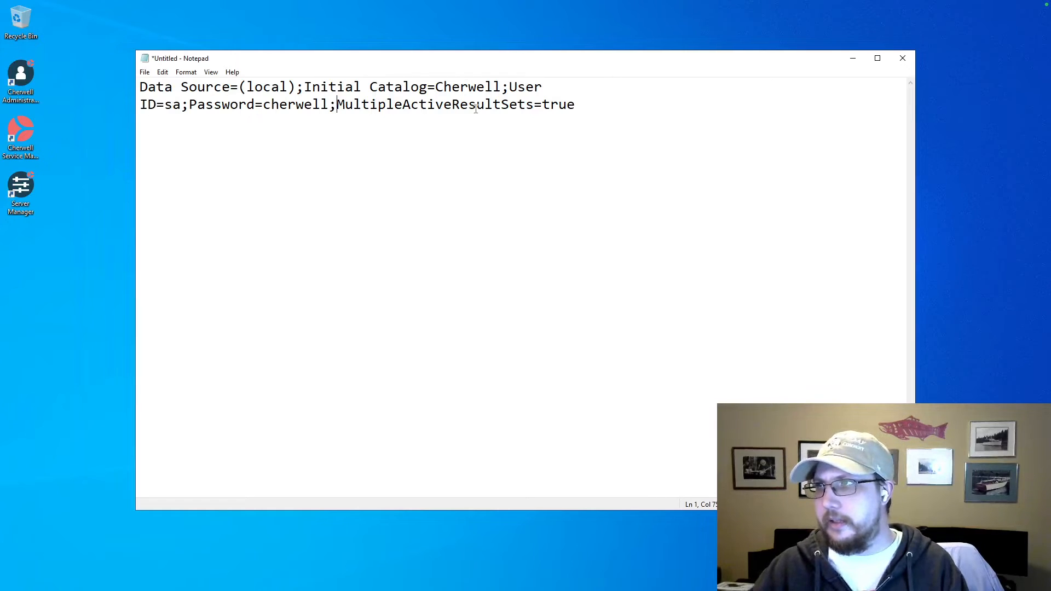
drag(592, 104, 118, 72)
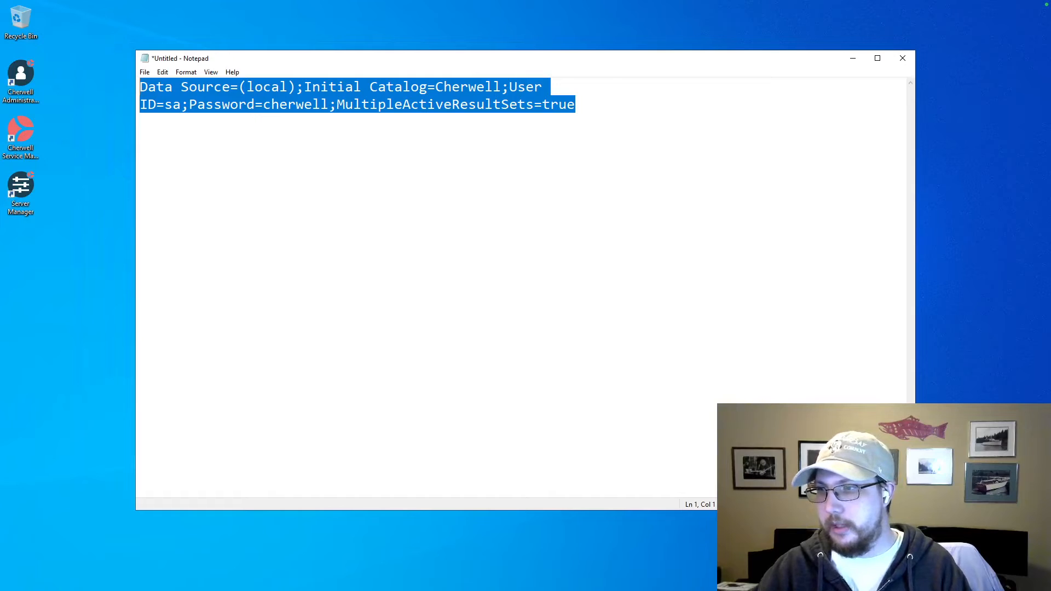
Switch to File Explorer, open the archives-win-x64-v1.0.0 folder on drive C: and select the file appsettings.json.
key(alt+Tab)
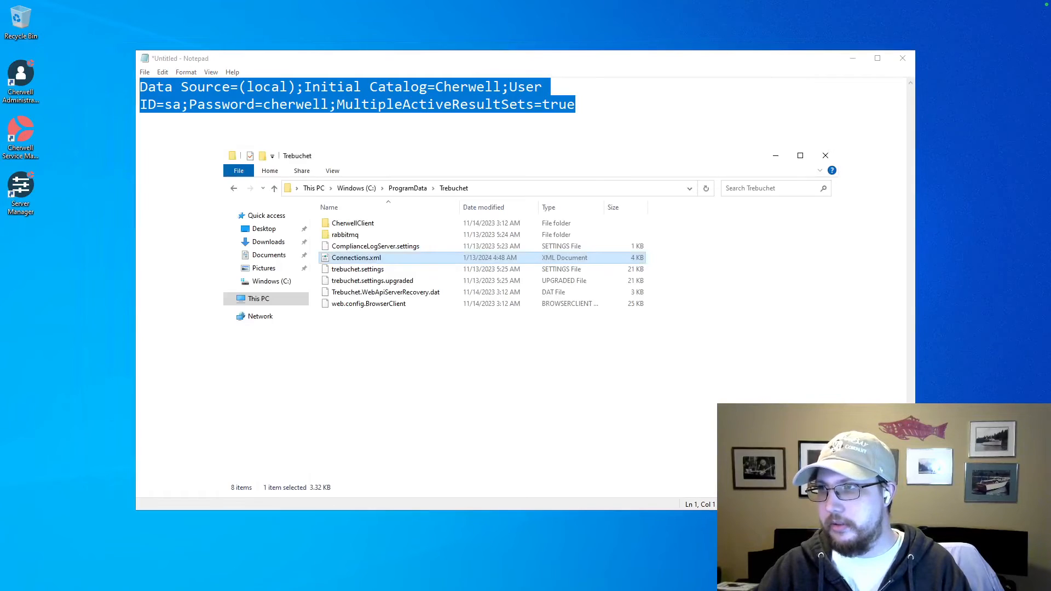
click(356, 188)
double_click(359, 235)
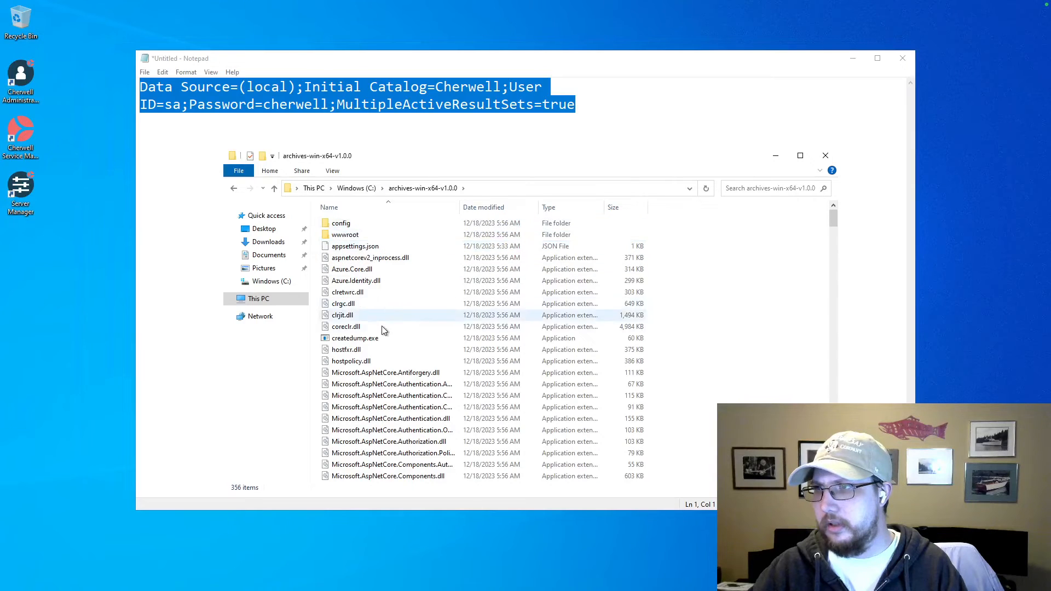
scroll(394, 326, down, 6)
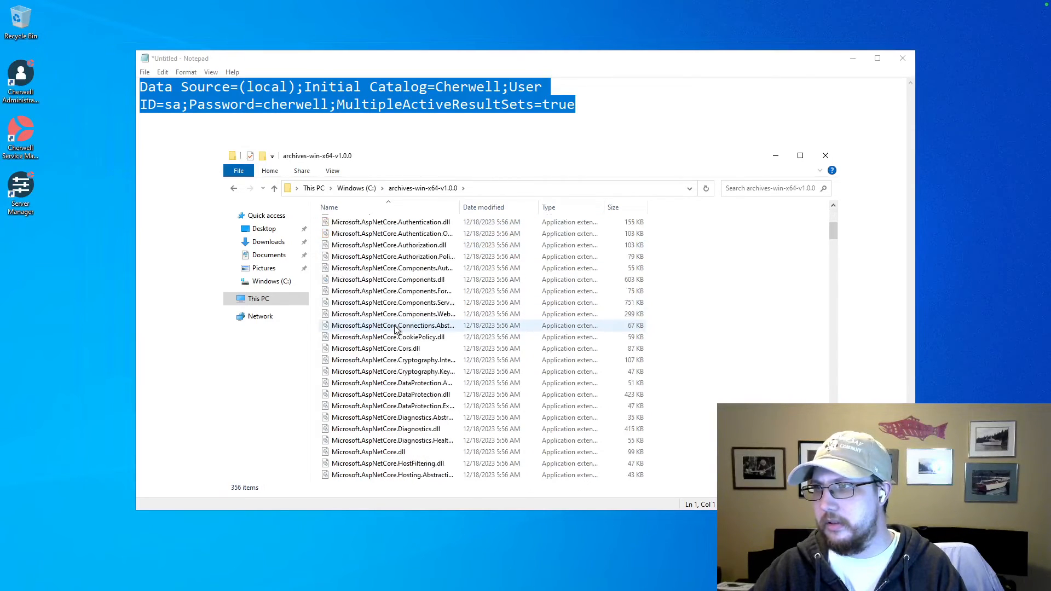
scroll(394, 325, down, 20)
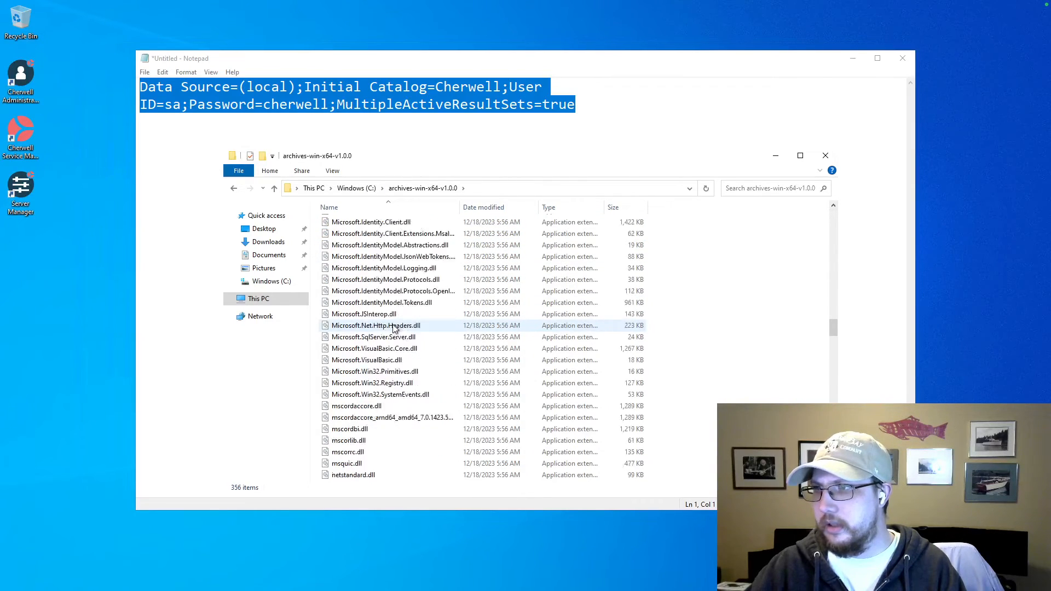
scroll(394, 327, up, 20)
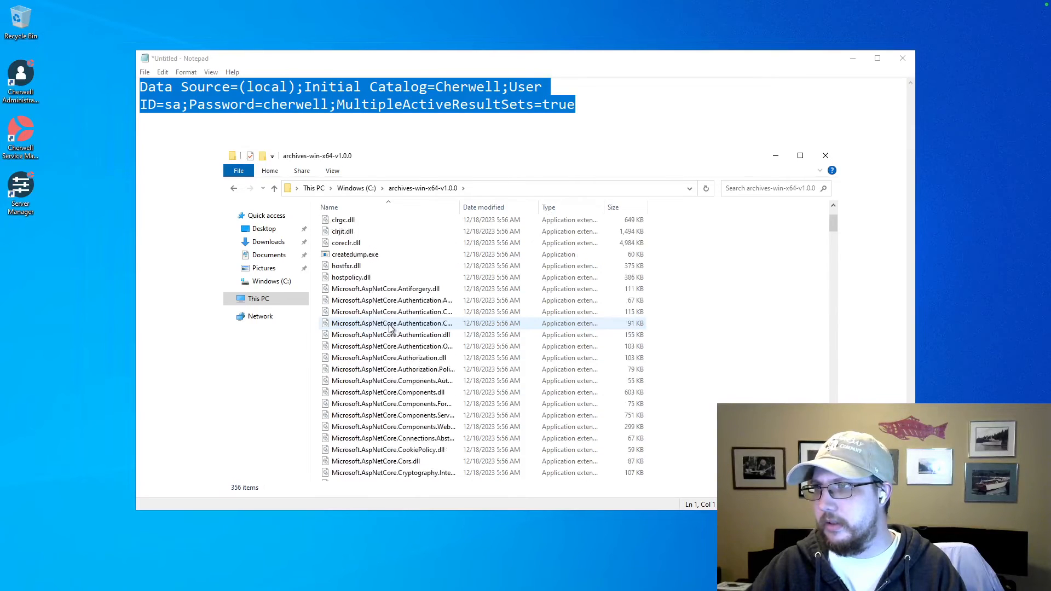
scroll(390, 327, up, 3)
click(361, 250)
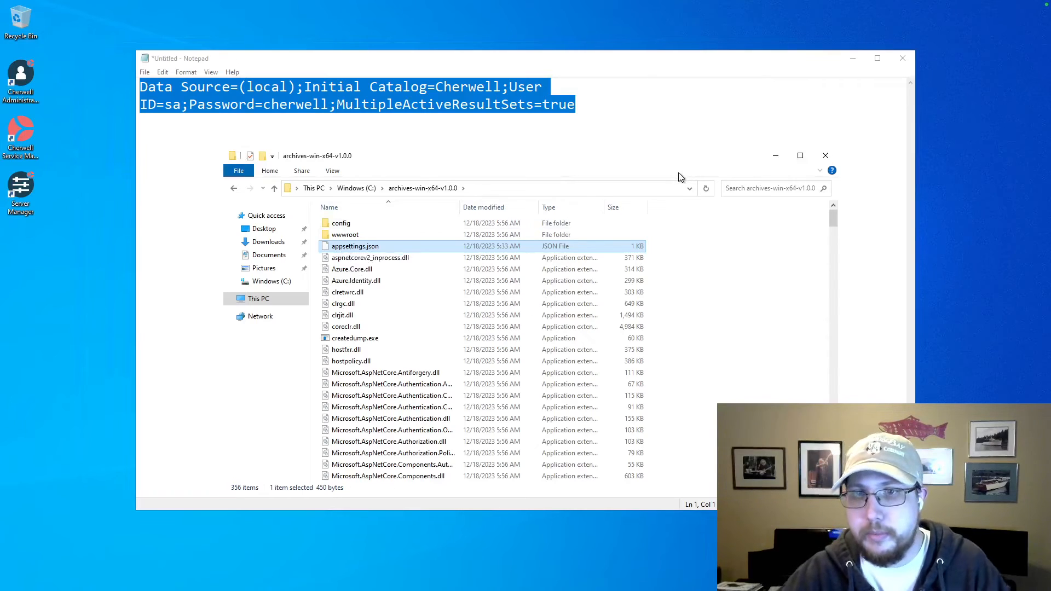
Return to Notepad and highlight the Data Source value (local) in the connection string.
click(290, 87)
double_click(458, 86)
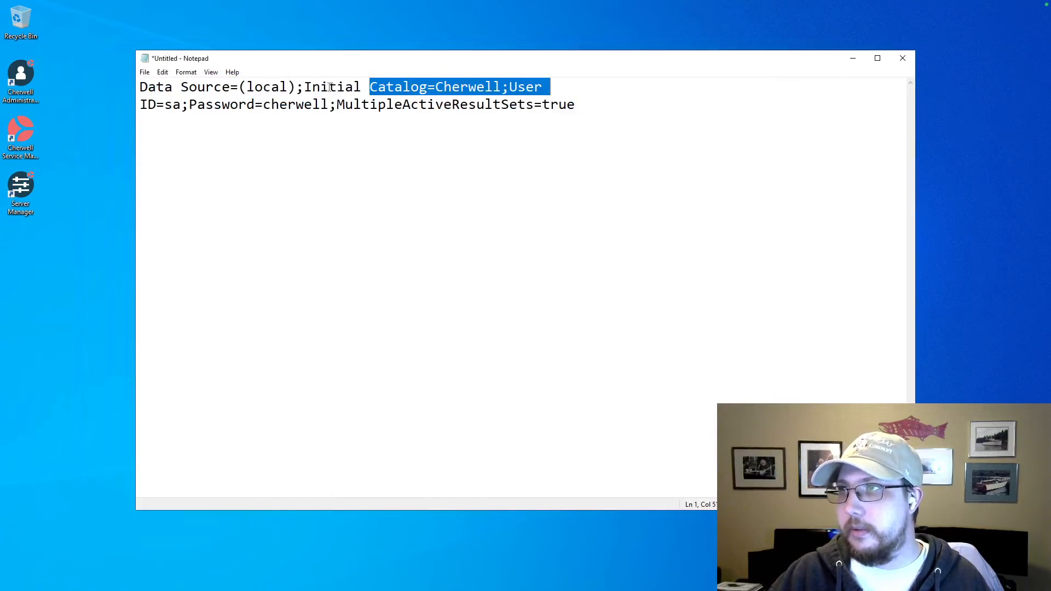
drag(297, 86, 240, 88)
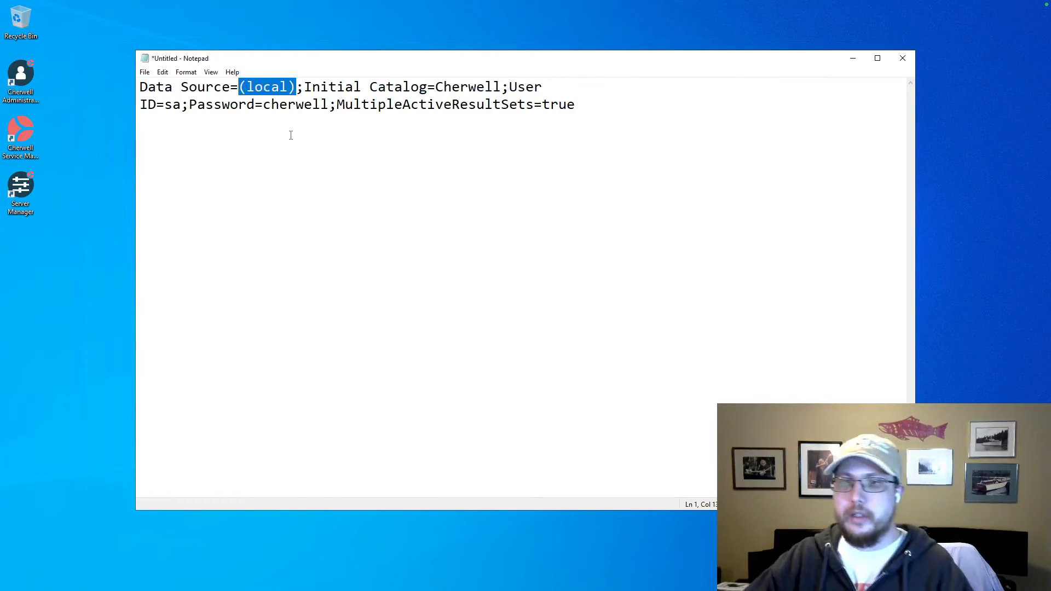